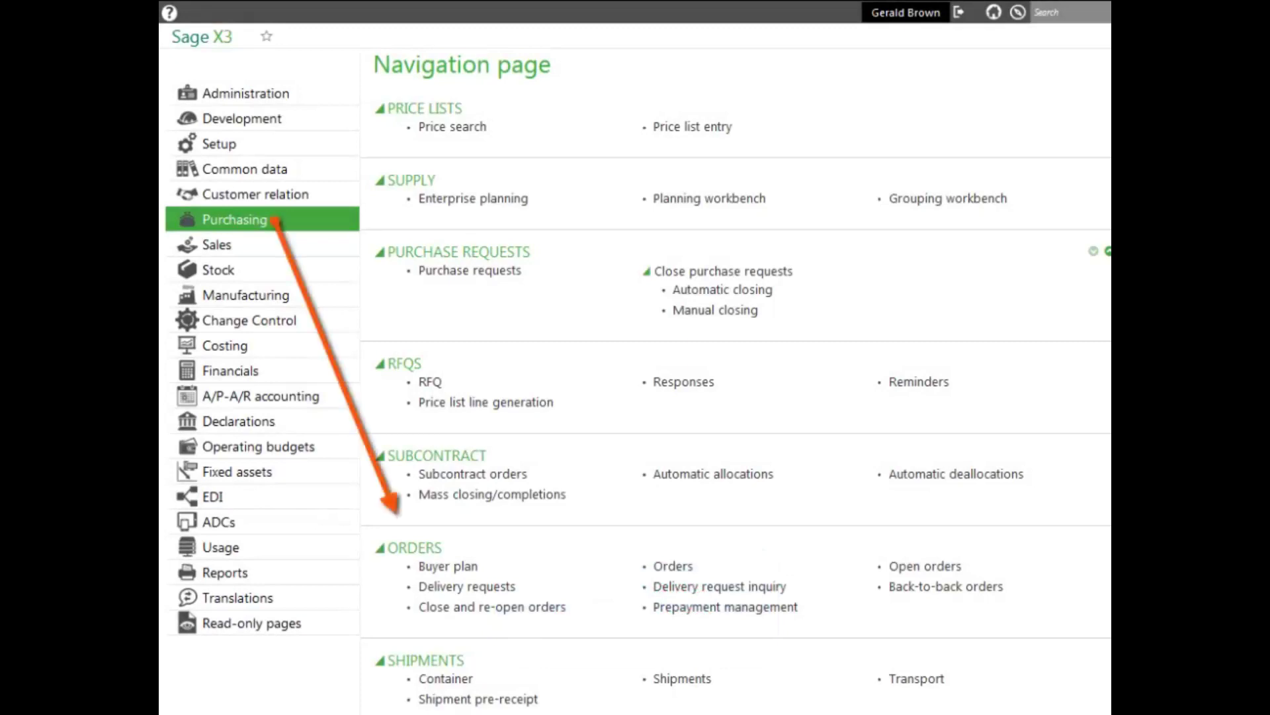
# - Open Purchase orders with the ALL : Full entry transaction
pyautogui.click(674, 568)
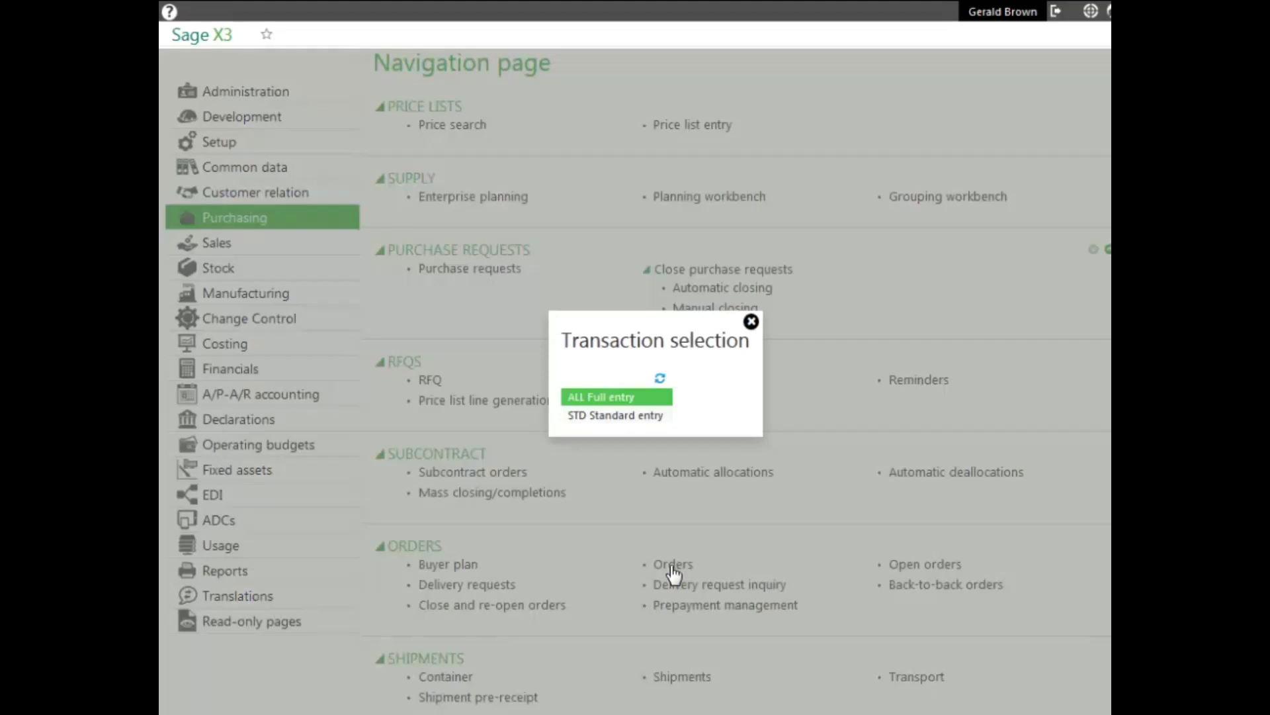
pyautogui.click(591, 398)
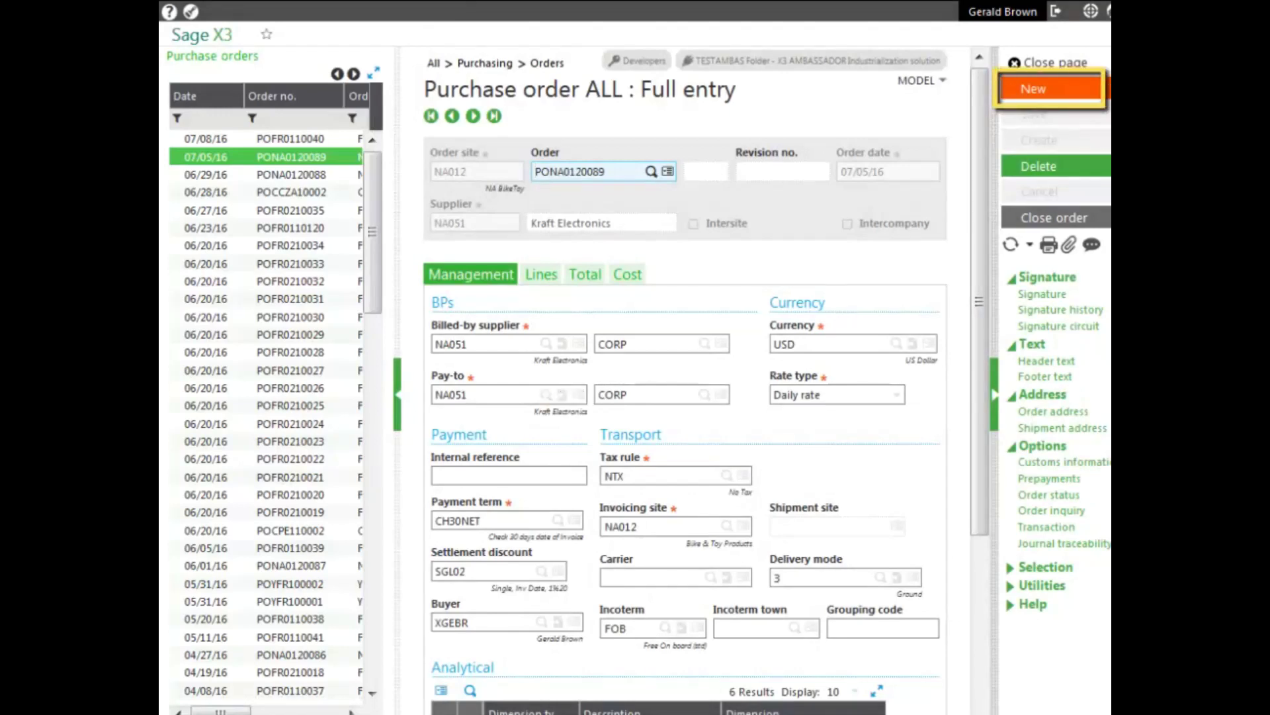
# - Start a new purchase order with order site NA012, keeping the default order date
pyautogui.click(1032, 92)
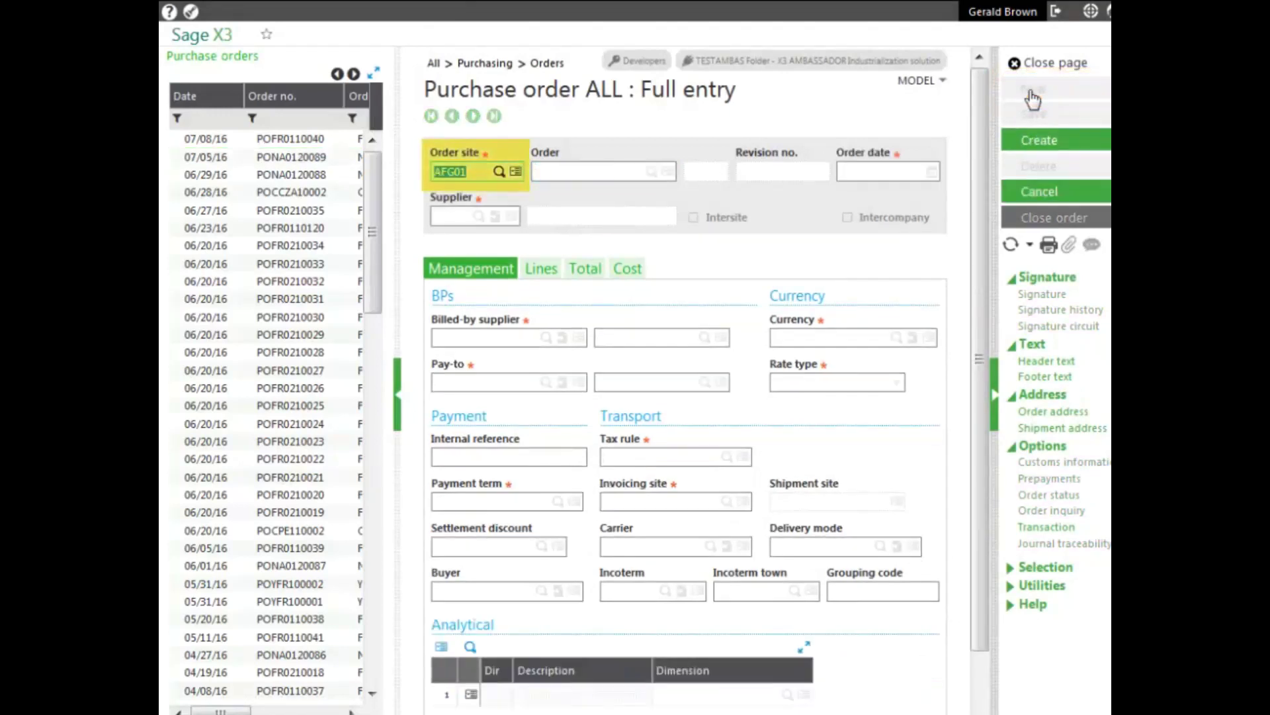
pyautogui.write('NA012')
pyautogui.press('Tab')
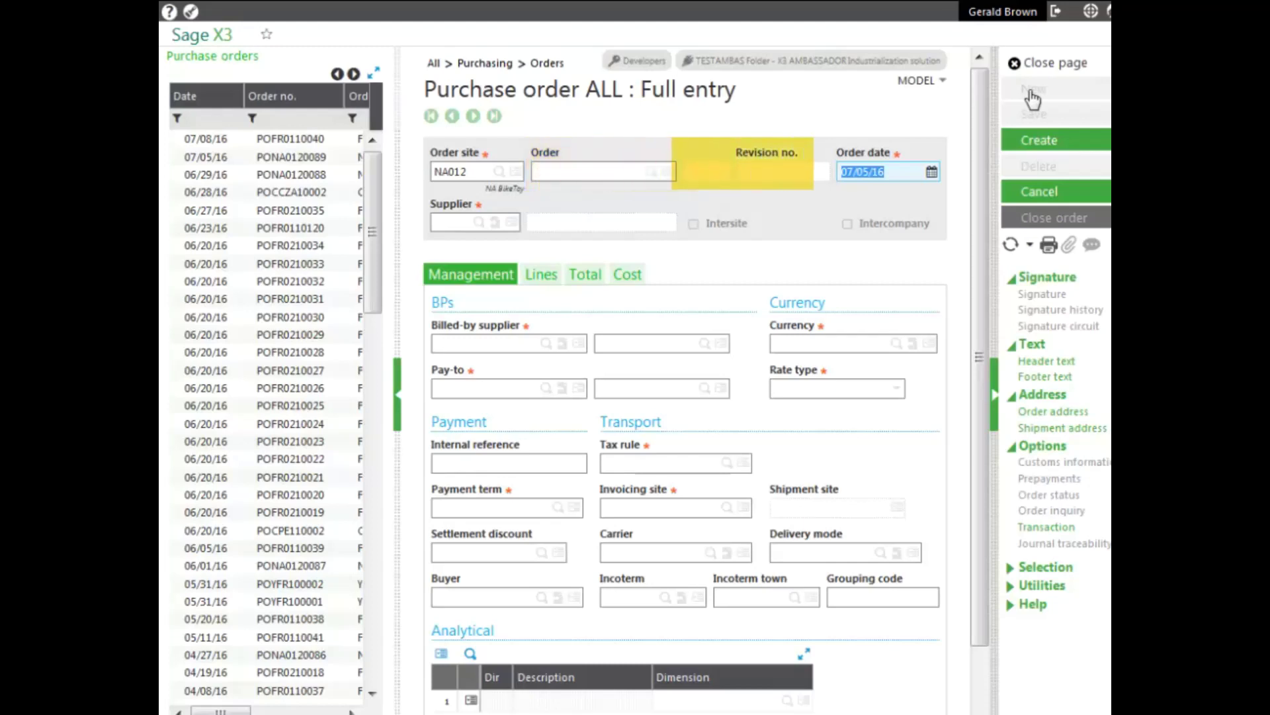
pyautogui.press('Tab')
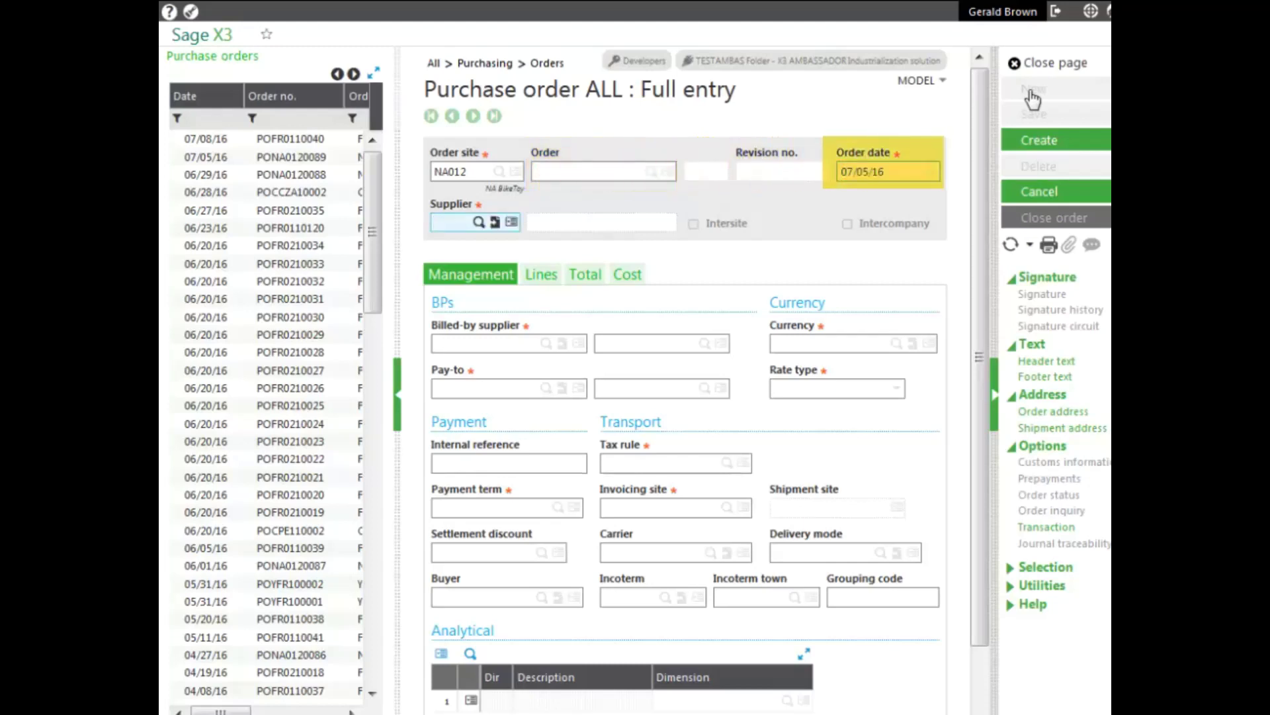
# - Filter the supplier list by code NA051 and choose Kraft Electronics as supplier
pyautogui.click(478, 223)
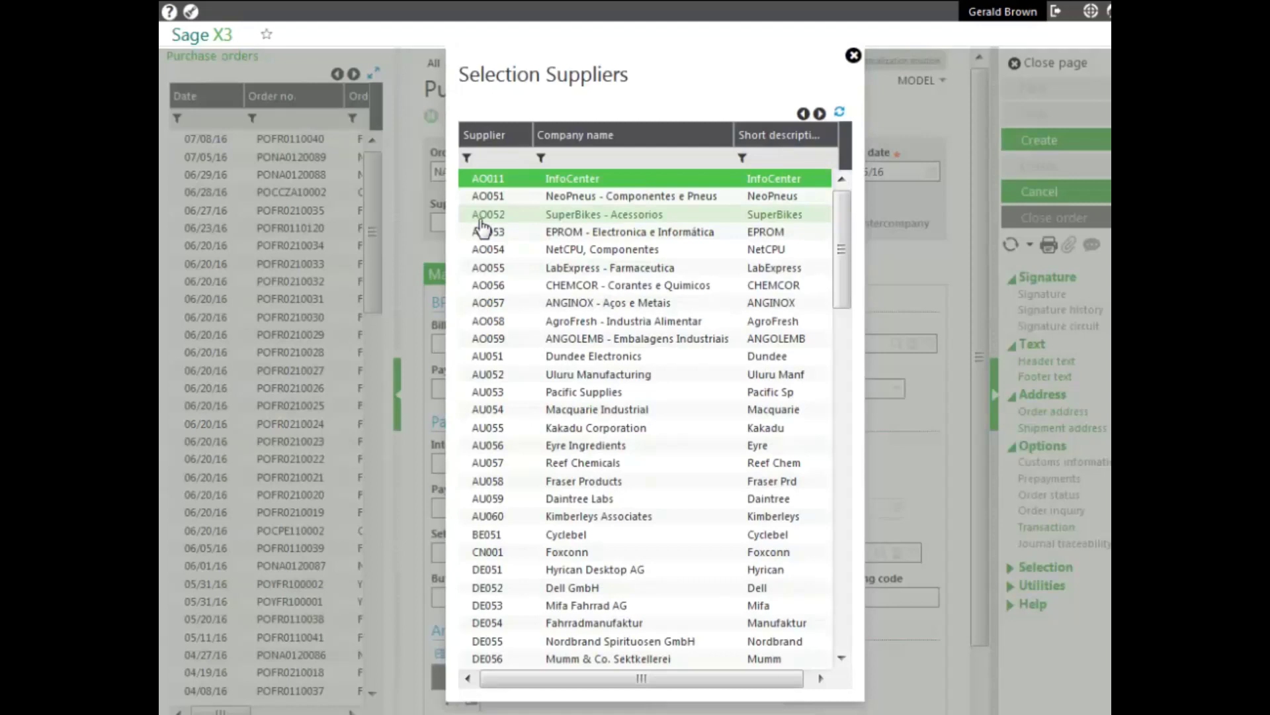
pyautogui.click(488, 156)
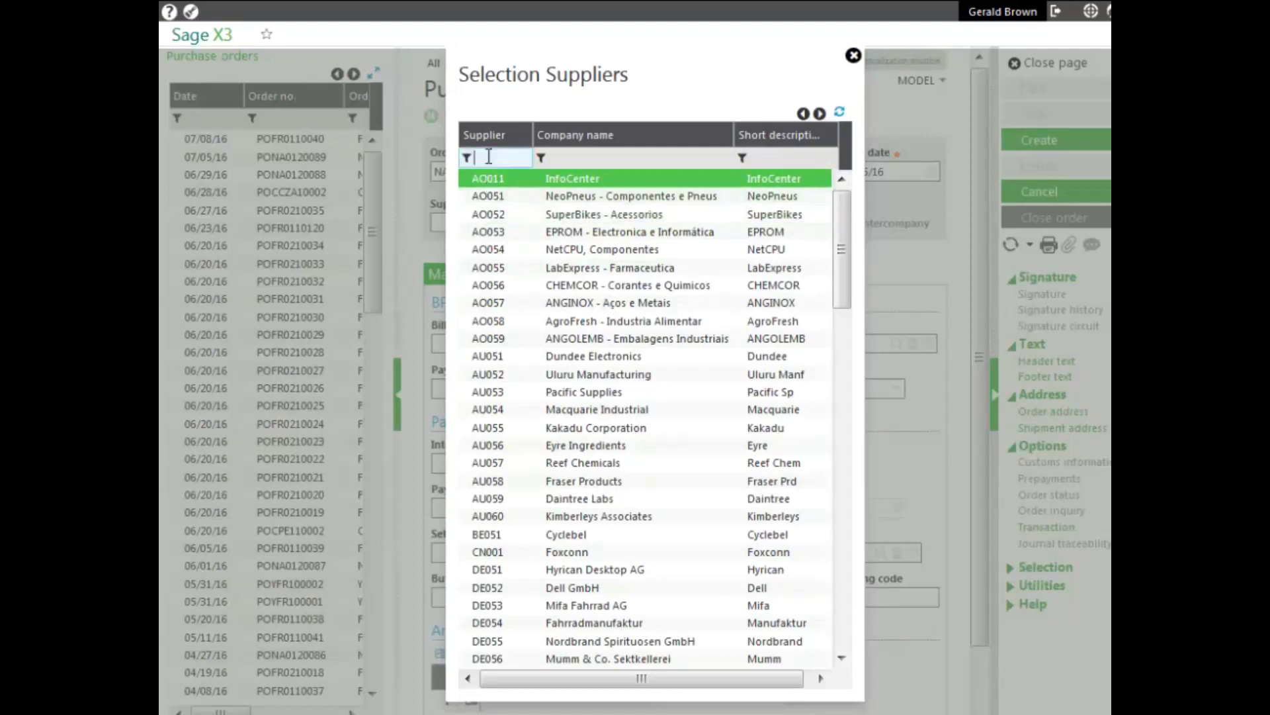
pyautogui.write('na11')
pyautogui.press('BackSpace')
pyautogui.press('BackSpace')
pyautogui.write('051')
pyautogui.press('Return')
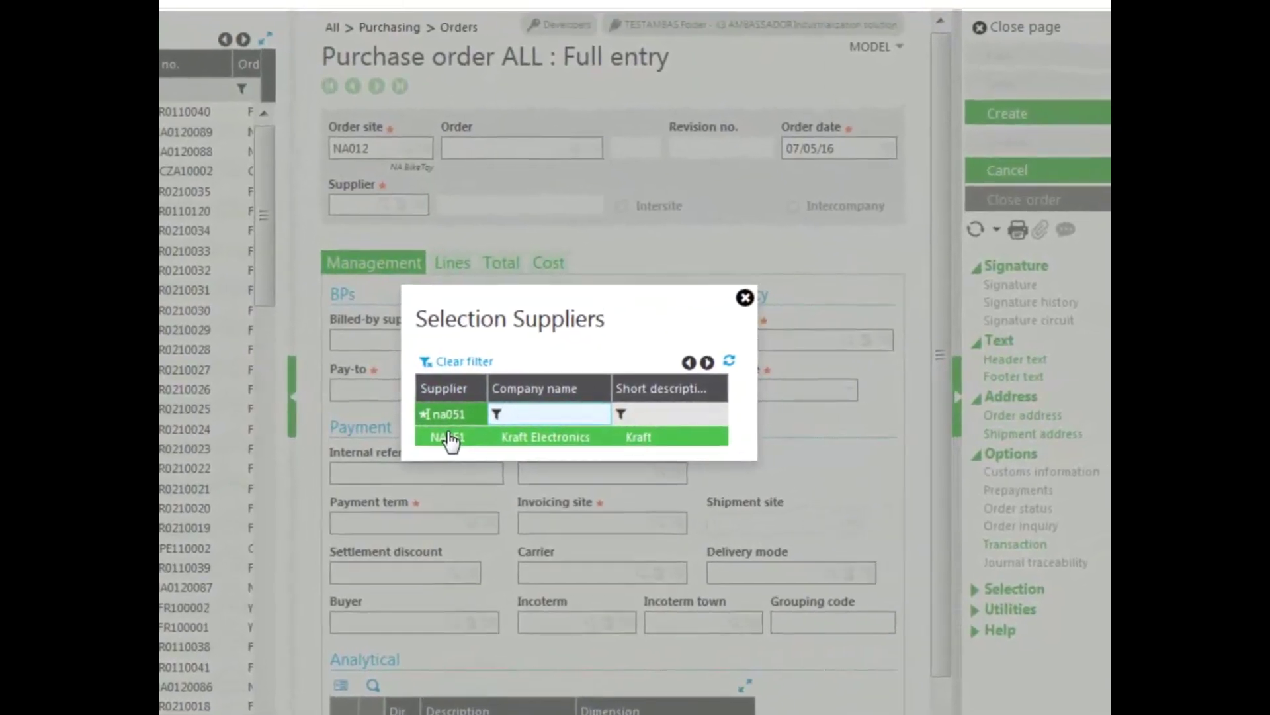
pyautogui.click(450, 437)
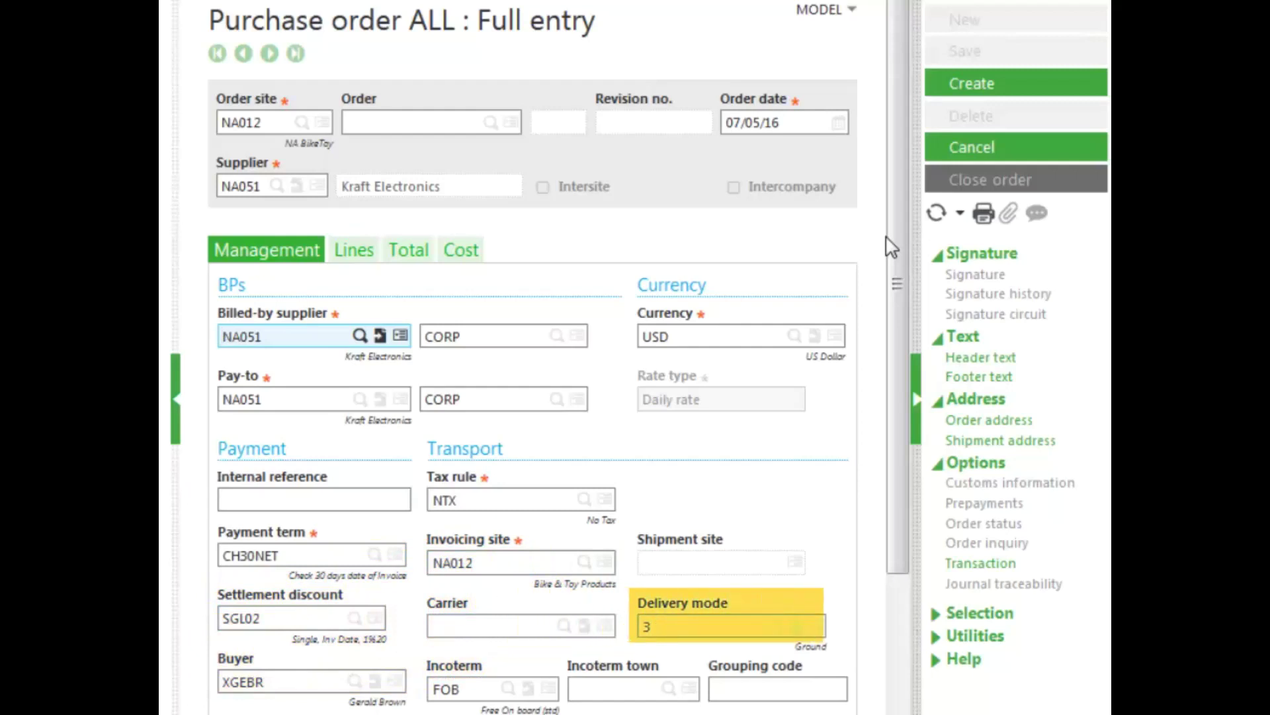
pyautogui.click(899, 427)
pyautogui.moveTo(899, 427); pyautogui.dragTo(861, 651)
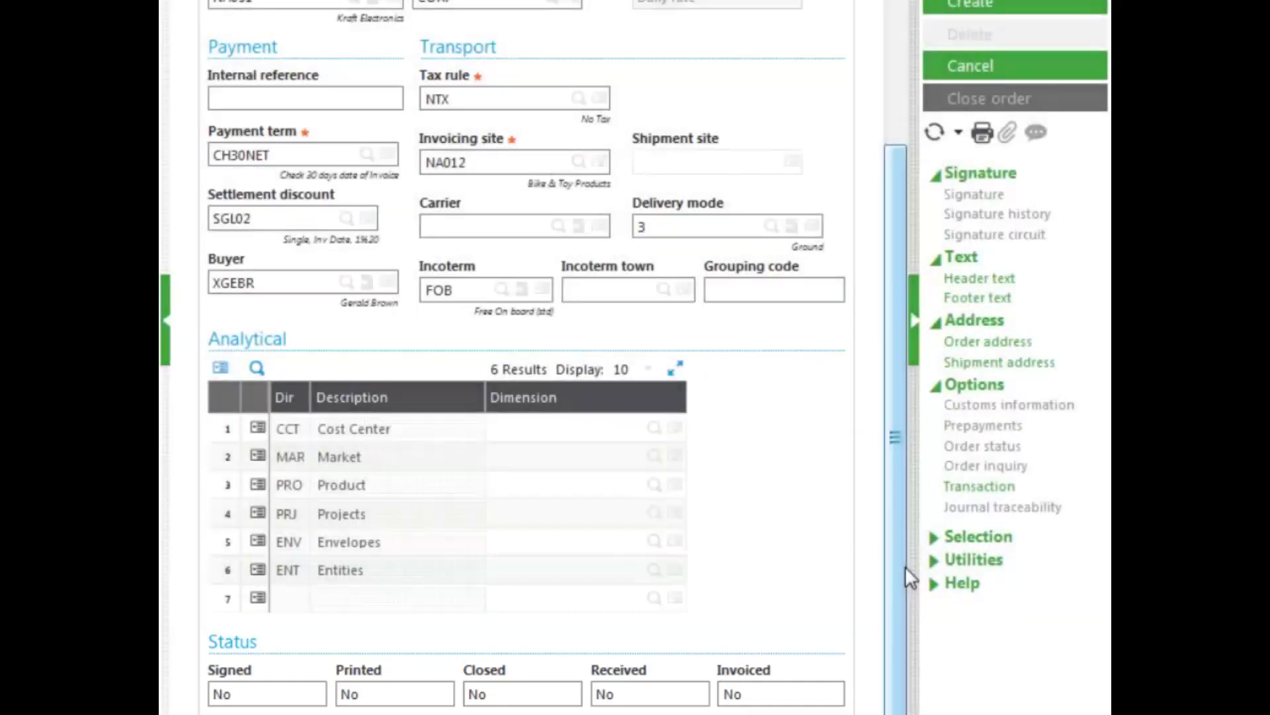
pyautogui.moveTo(905, 566); pyautogui.dragTo(905, 351)
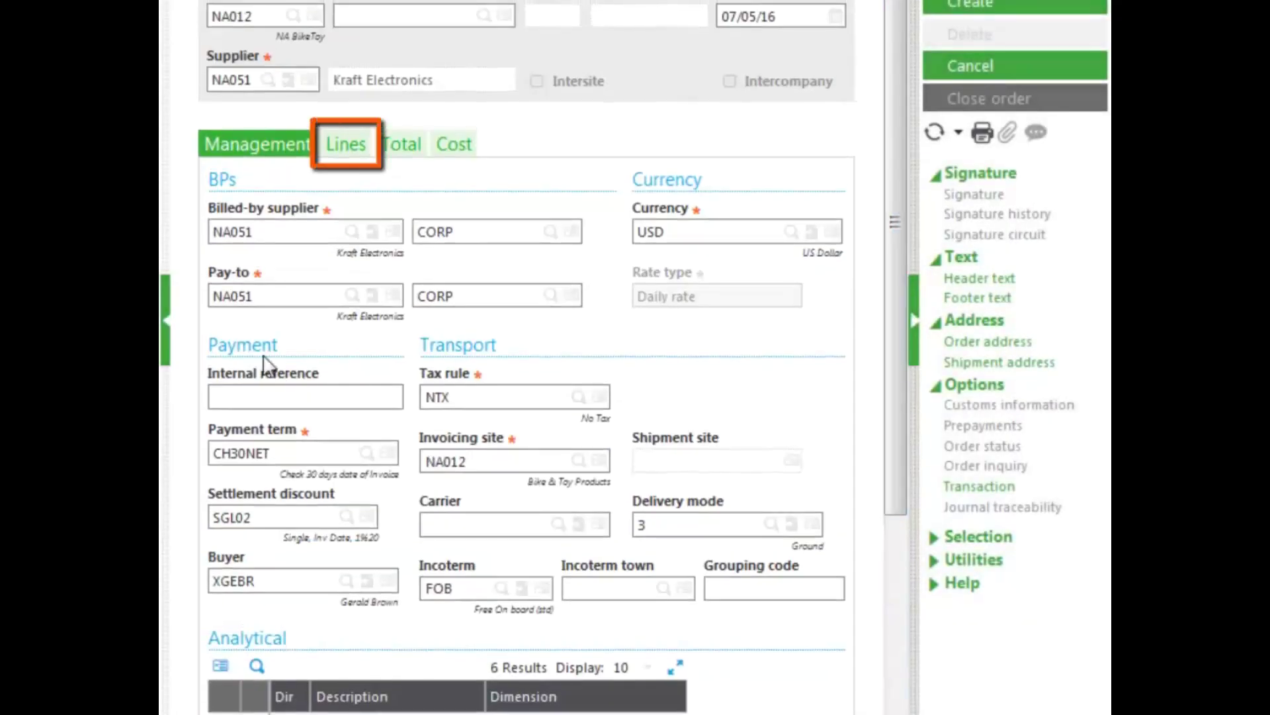
# - On the Lines tab, open line 1 in full-screen entry, then close it
pyautogui.click(339, 149)
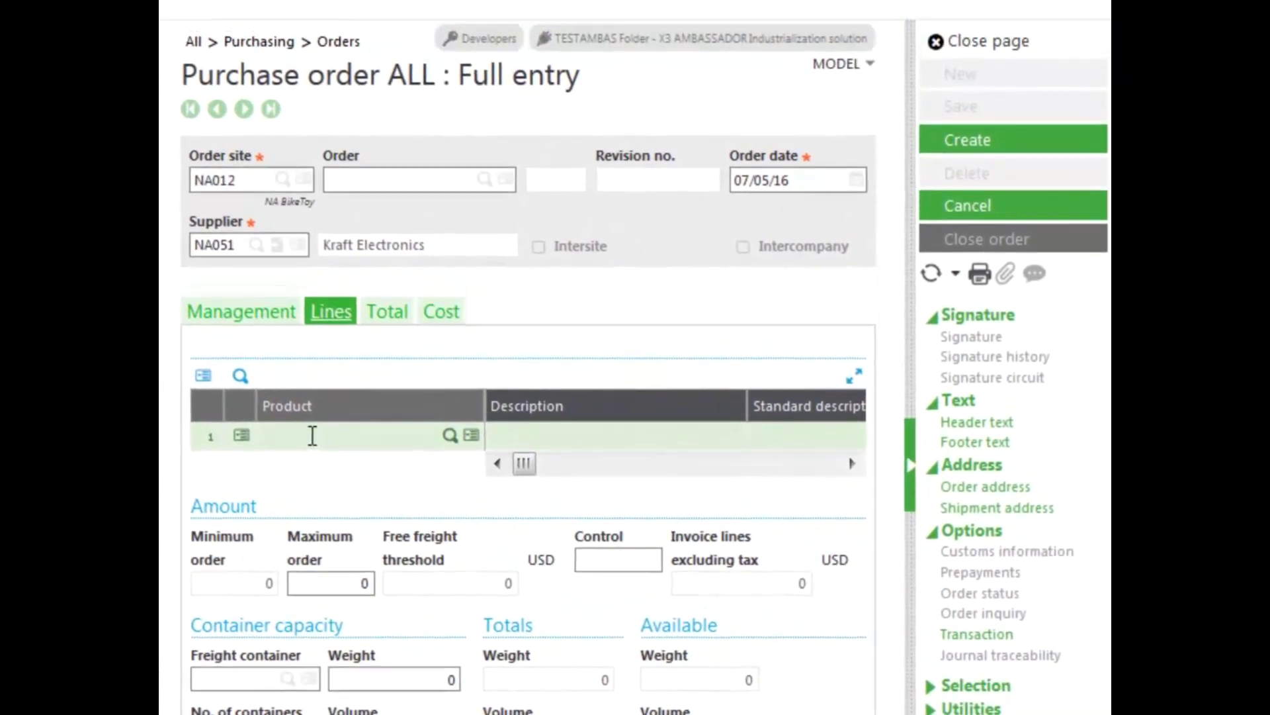
pyautogui.click(242, 438)
pyautogui.click(213, 471)
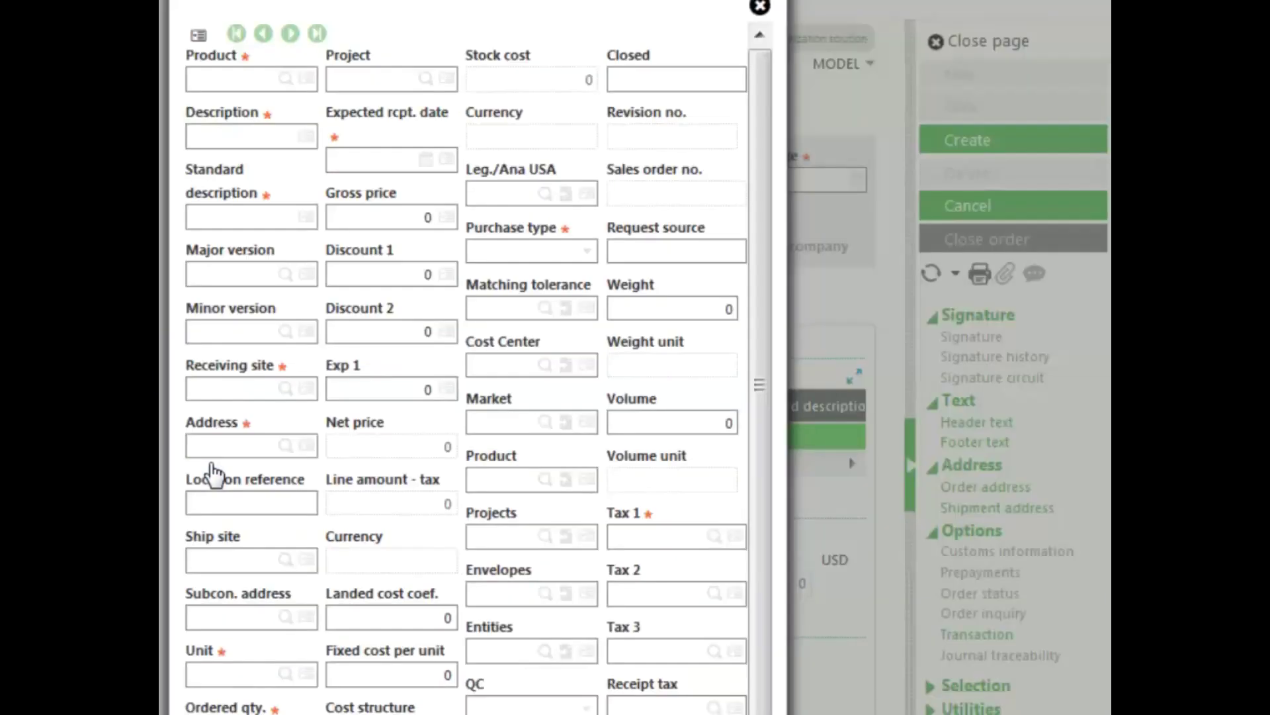
pyautogui.click(759, 8)
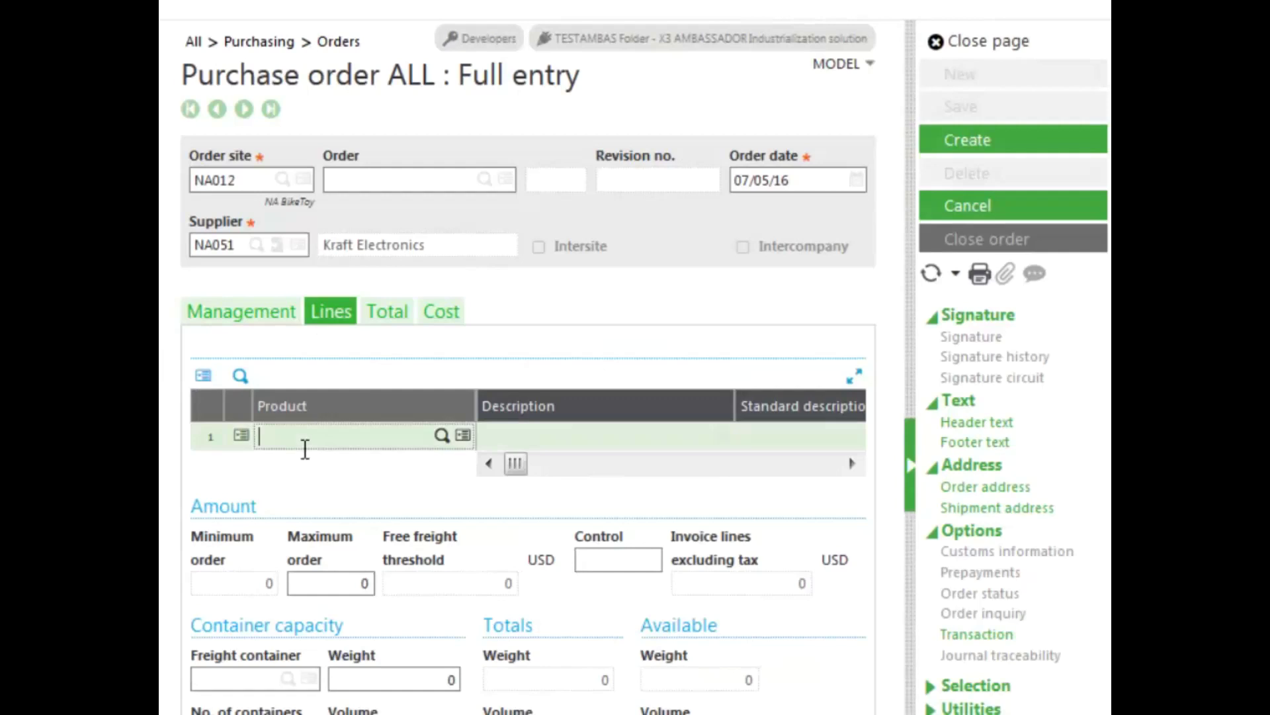
# - Enter product BMS012 on line 1 and acknowledge the contract-order warning
pyautogui.click(303, 437)
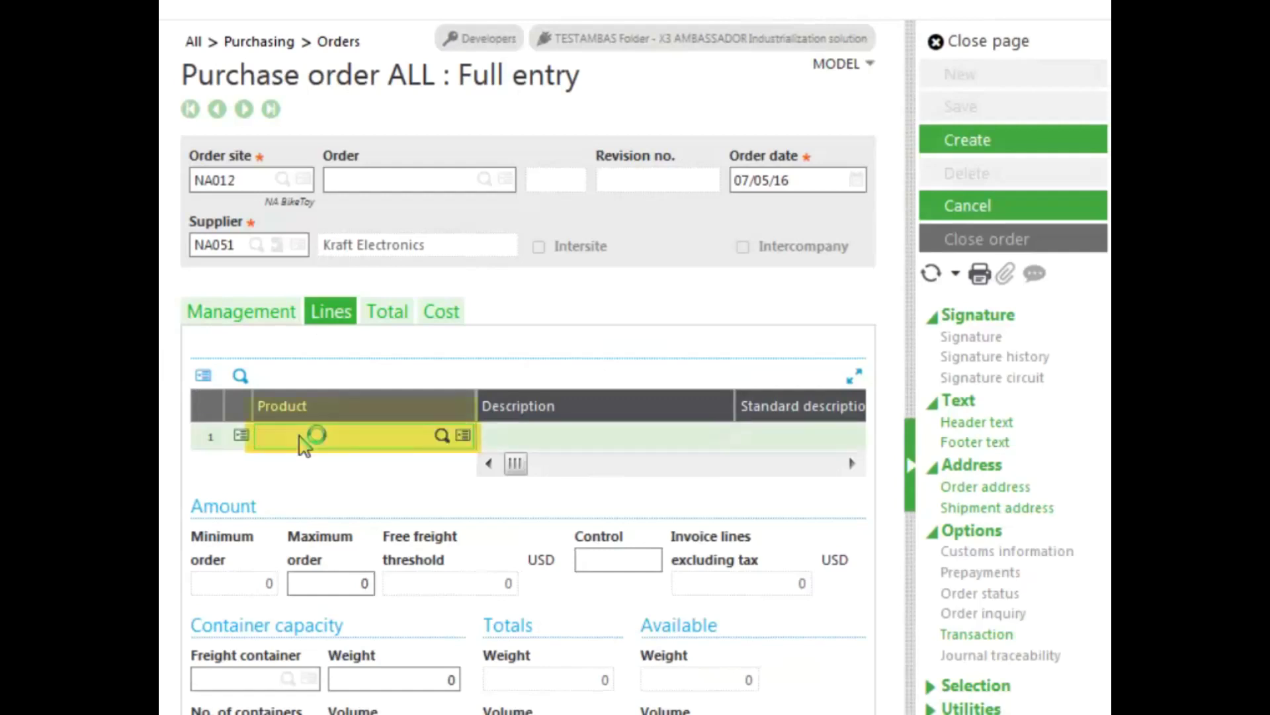
pyautogui.write('bms01')
pyautogui.press('Tab')
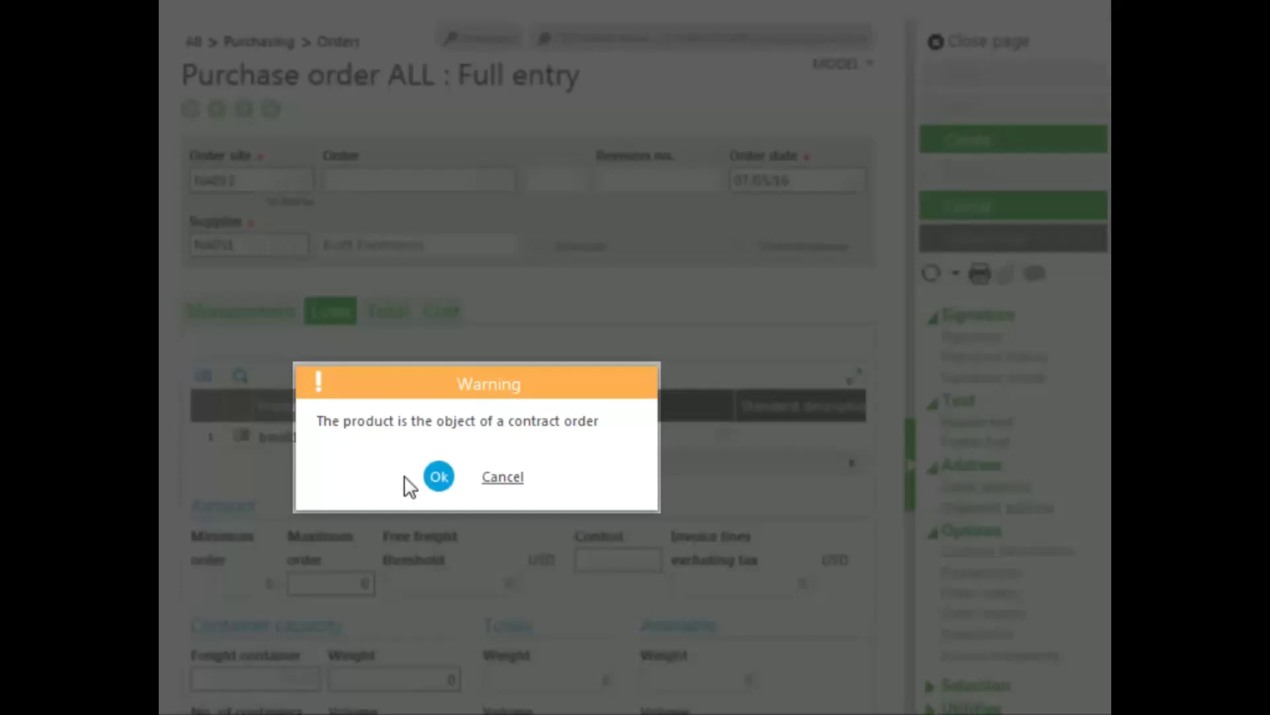
pyautogui.click(442, 476)
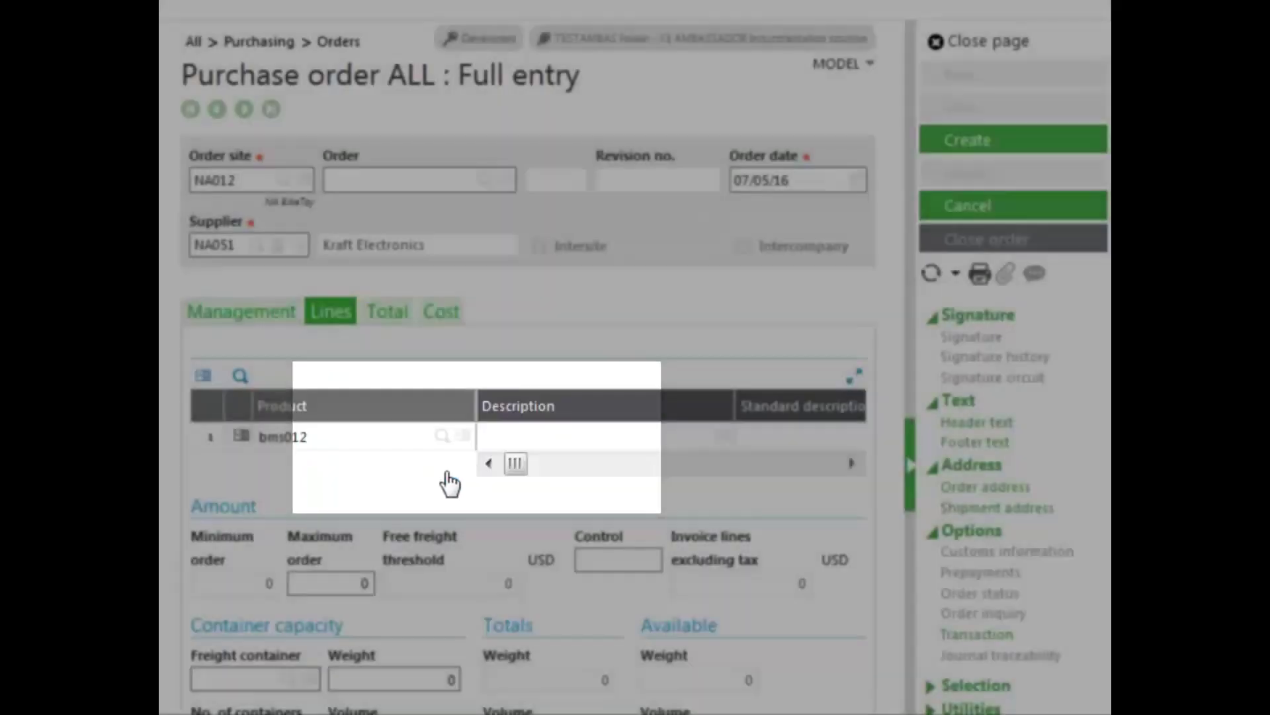
# - Keep site NA012, address AD1 and unit UN; order 25 for receipt 07/05/16
pyautogui.press('Tab')
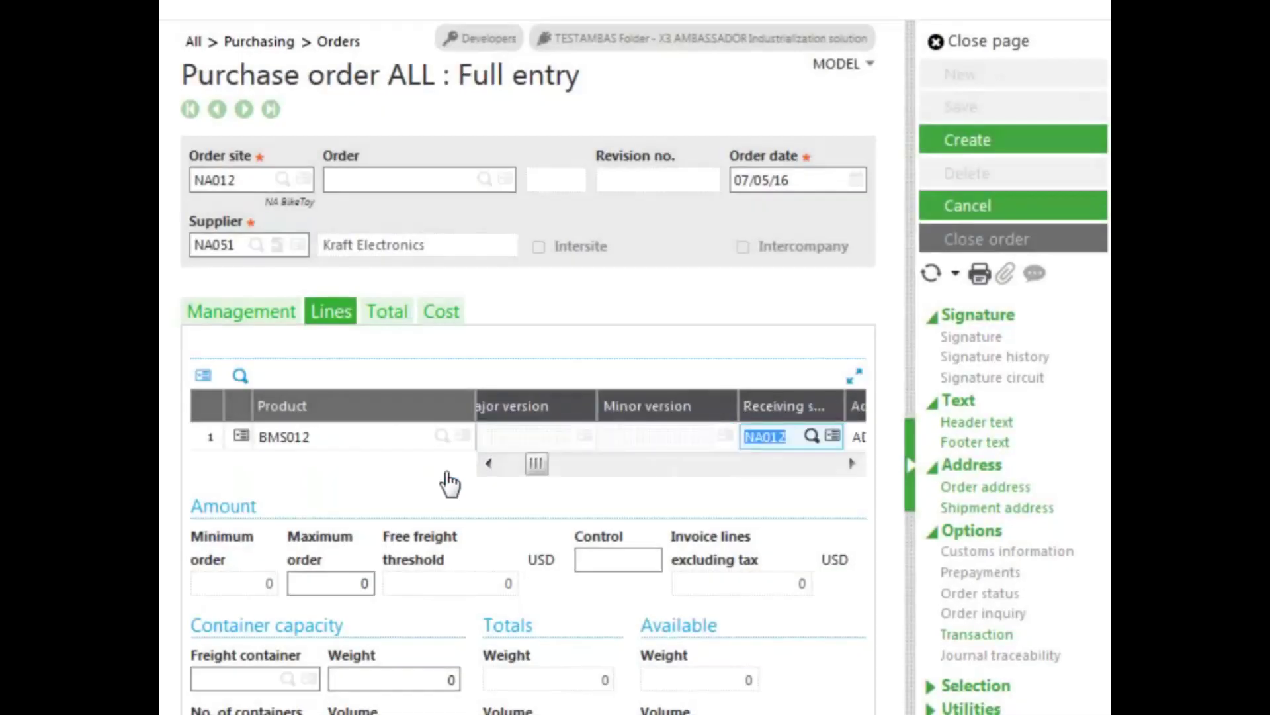
pyautogui.press('Tab')
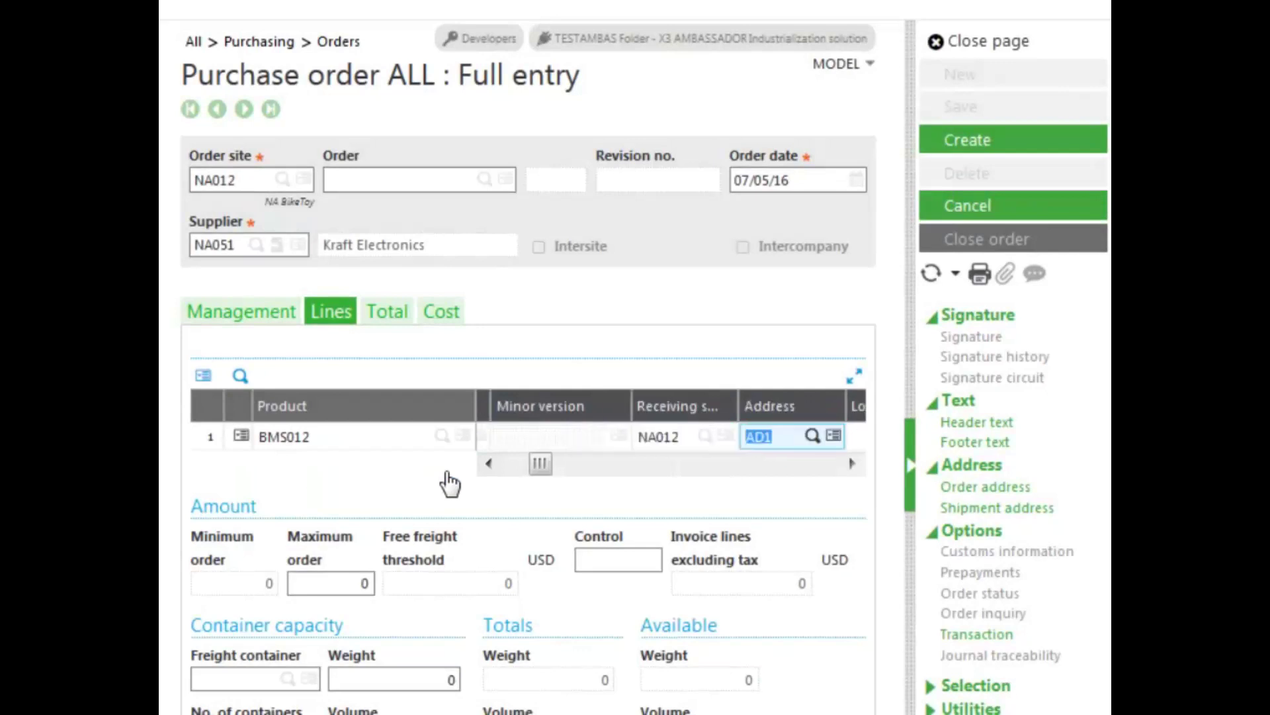
pyautogui.press('Tab')
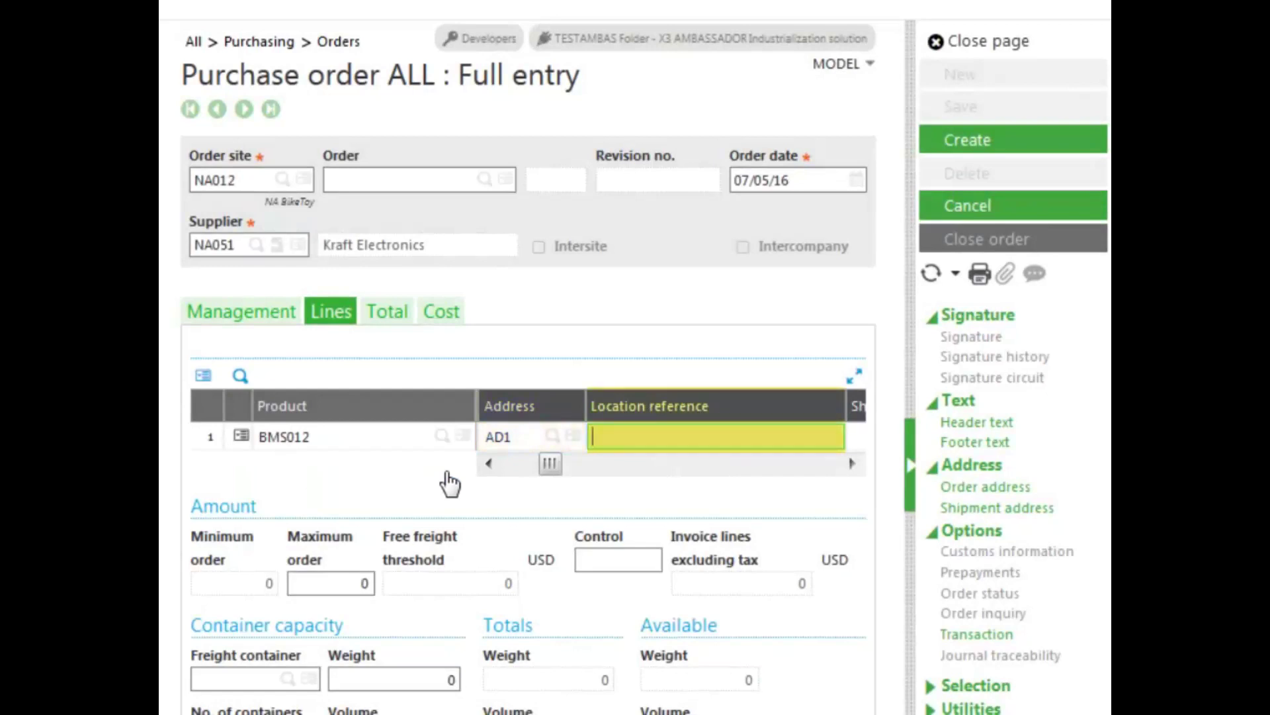
pyautogui.press('Tab')
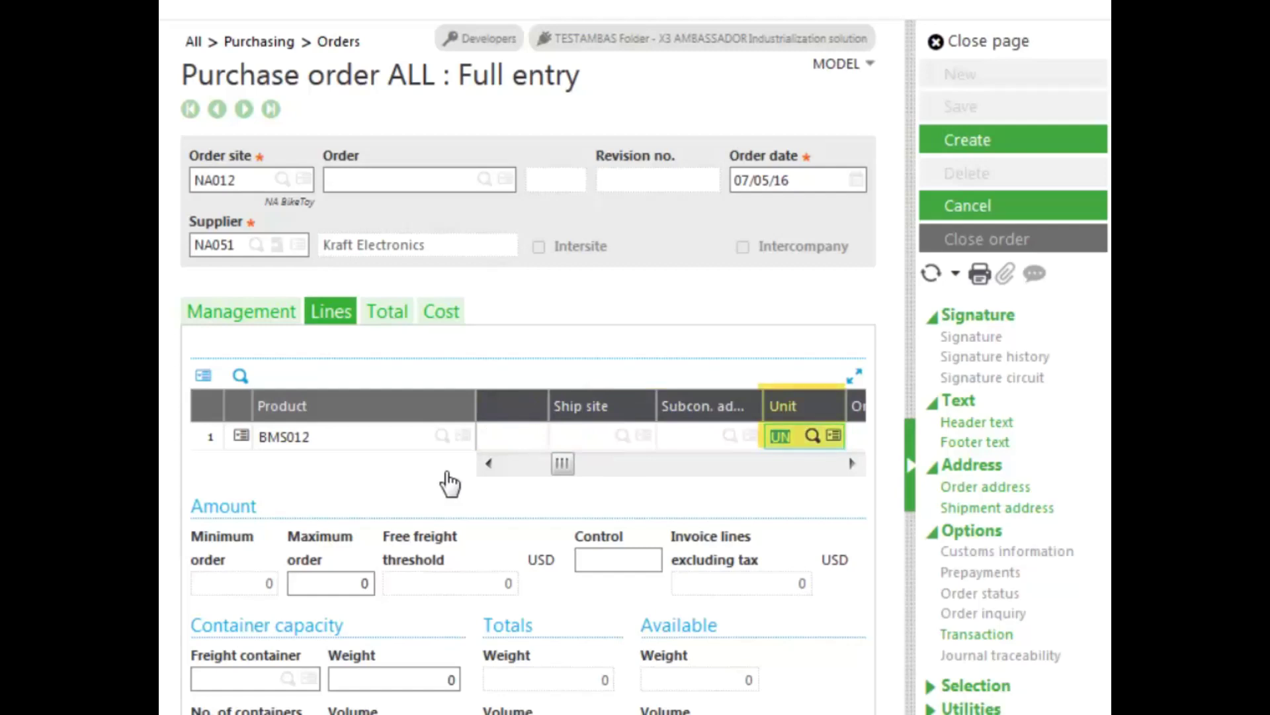
pyautogui.press('Tab')
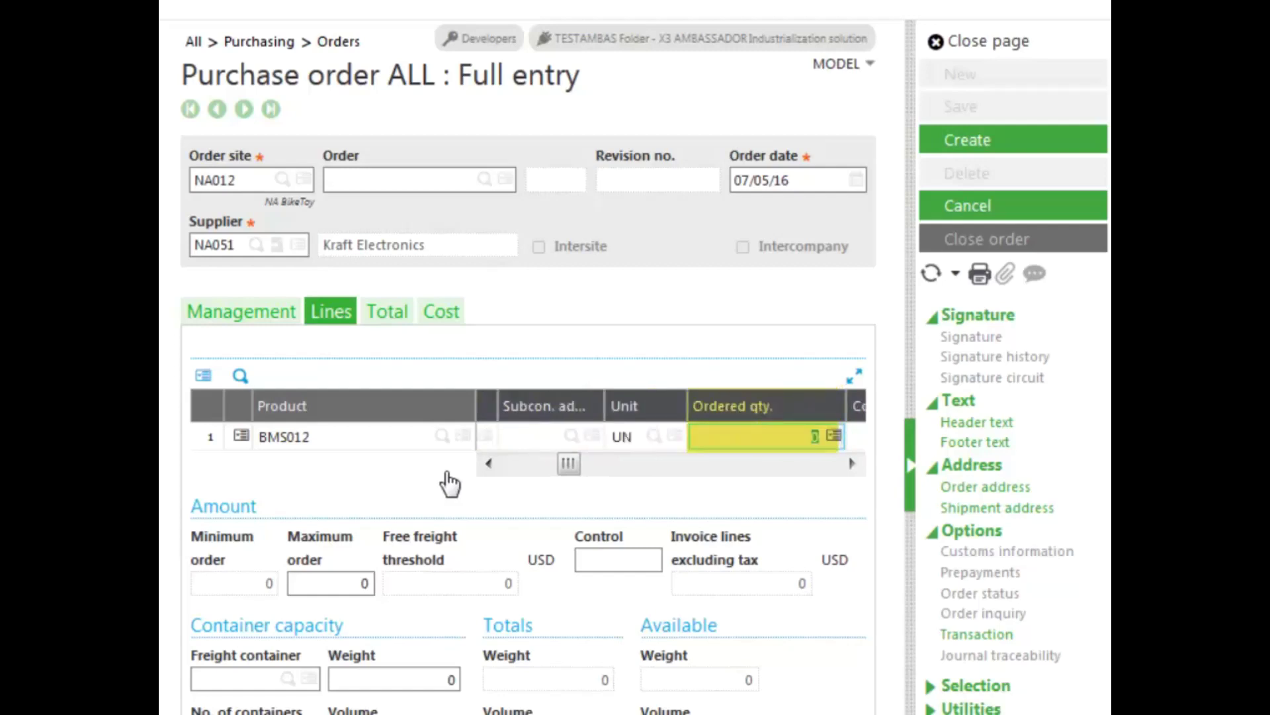
pyautogui.write('25')
pyautogui.press('Tab')
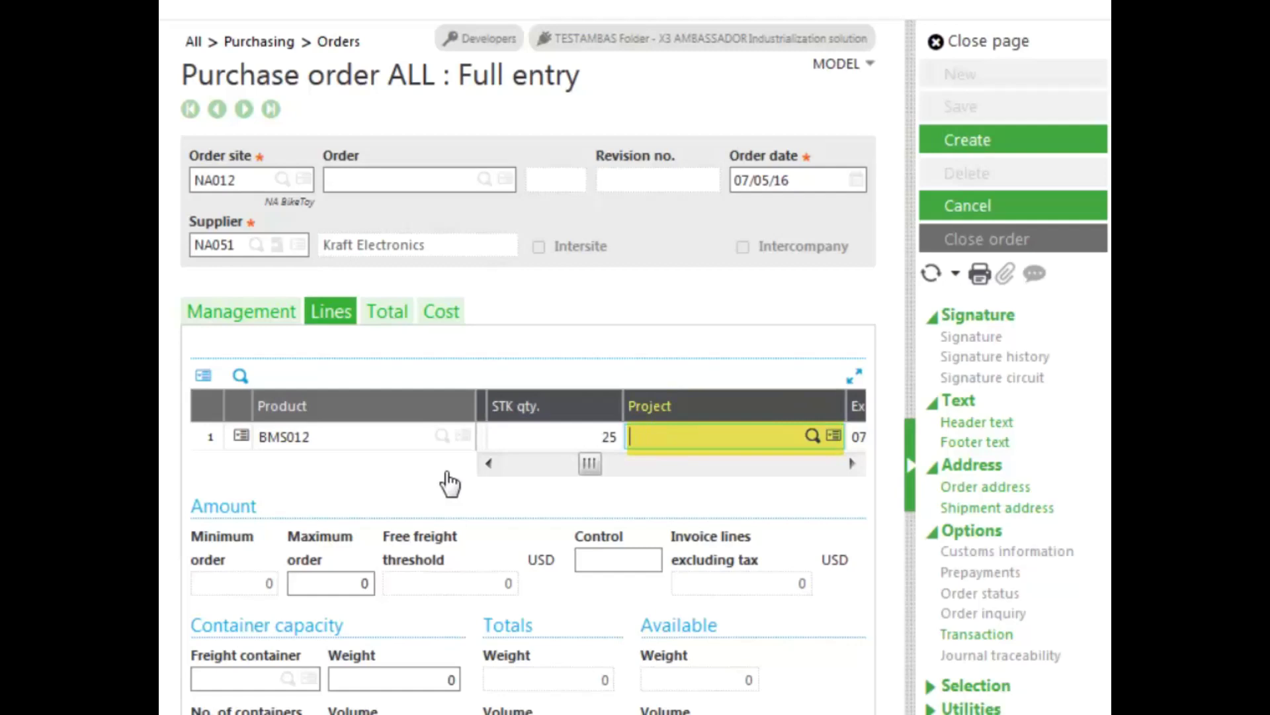
pyautogui.press('Tab')
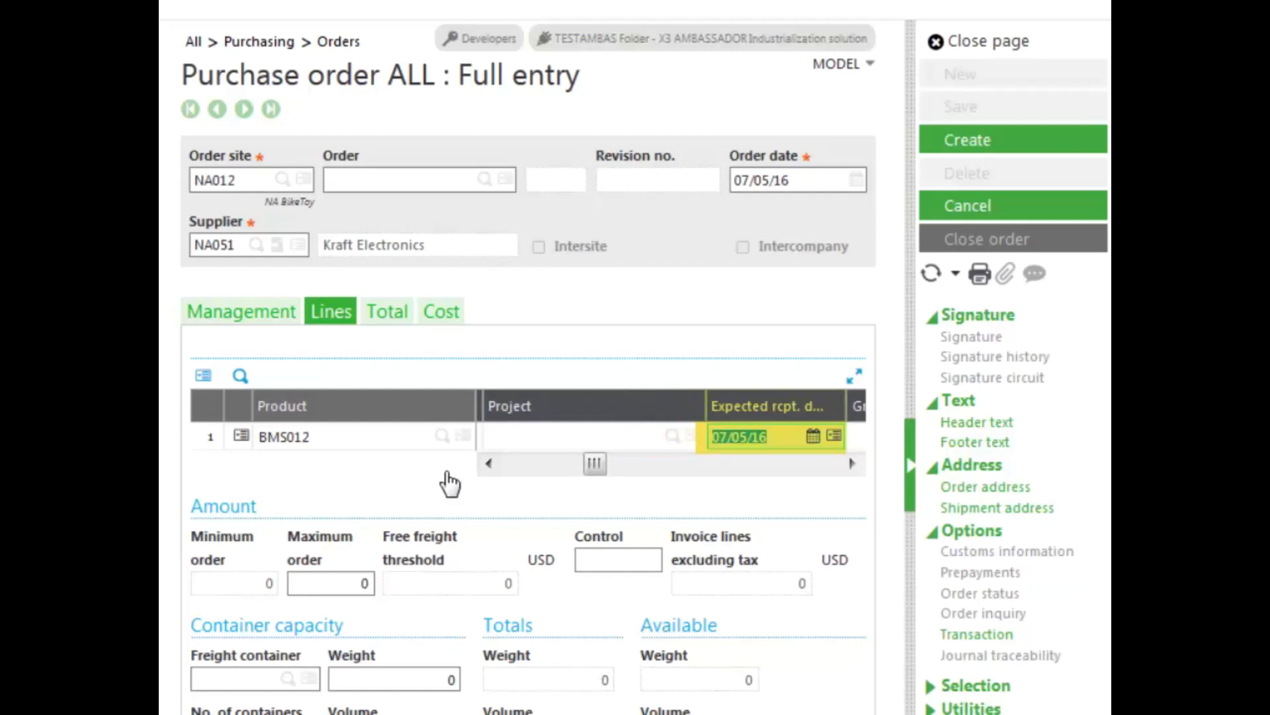
pyautogui.press('Tab')
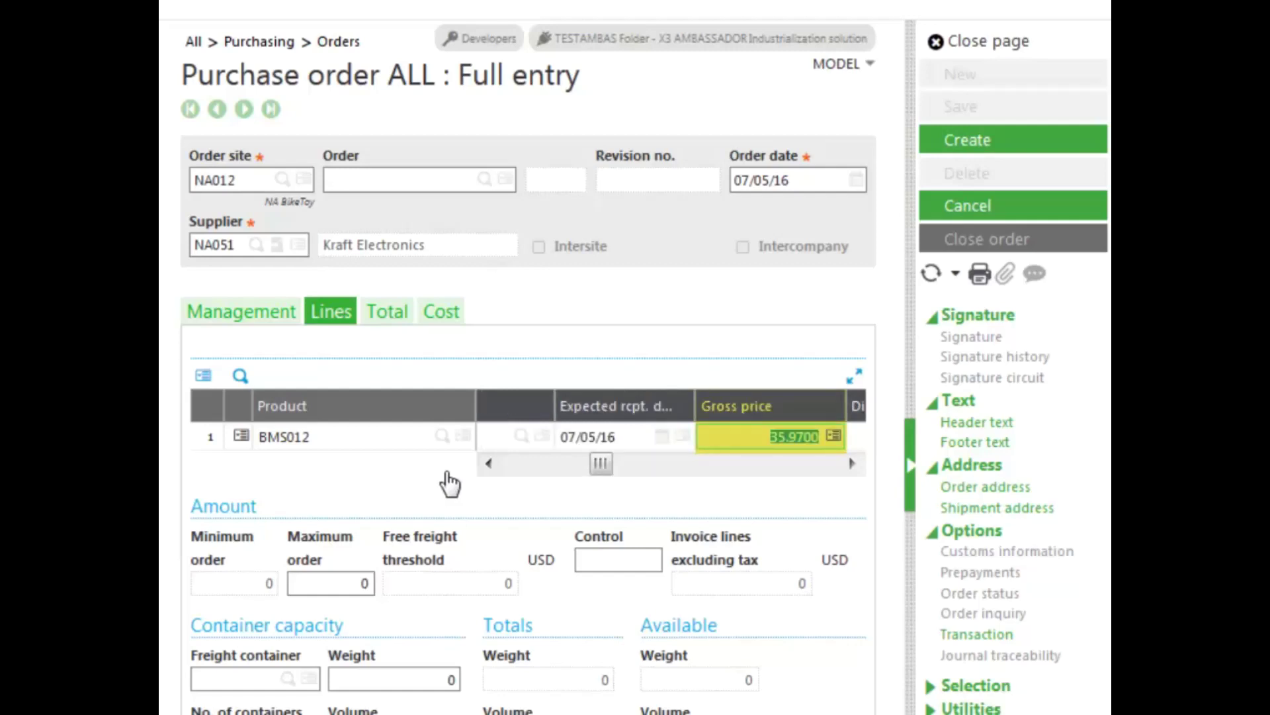
# - Keep the 35.9700 gross price and cost defaults, set tax code NOR, start line 2
pyautogui.press('Tab')
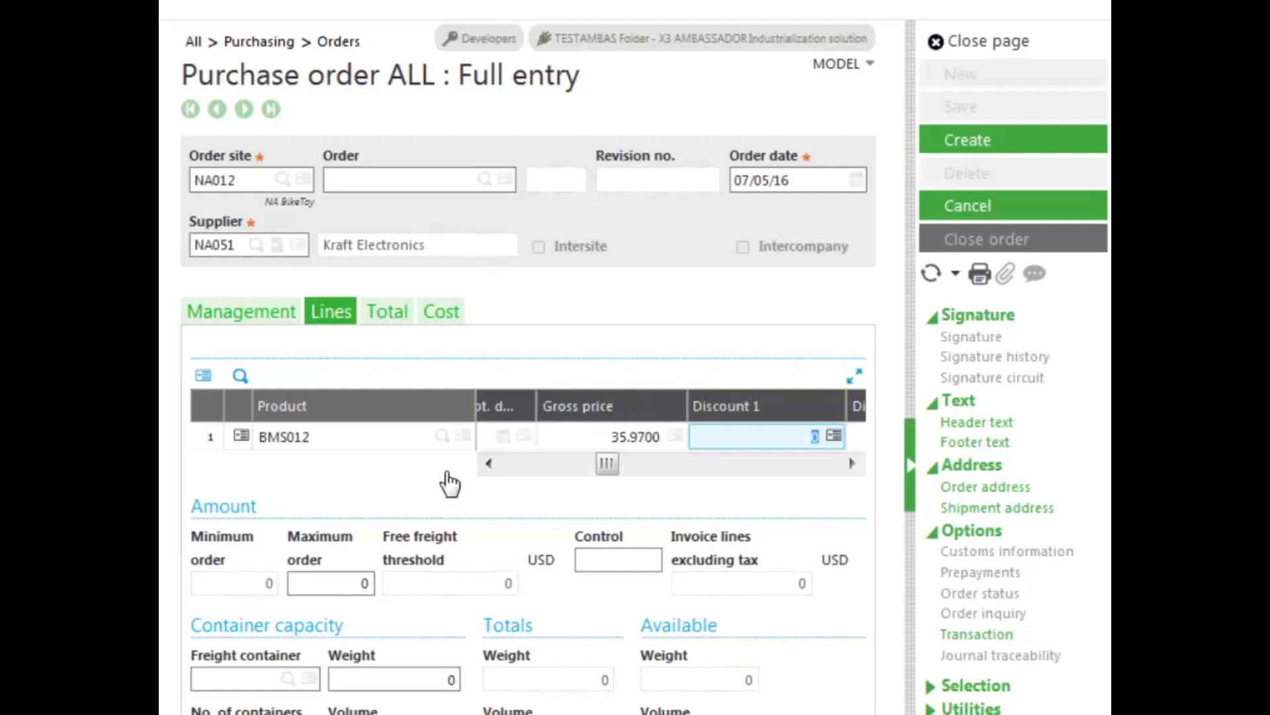
pyautogui.press('Tab')
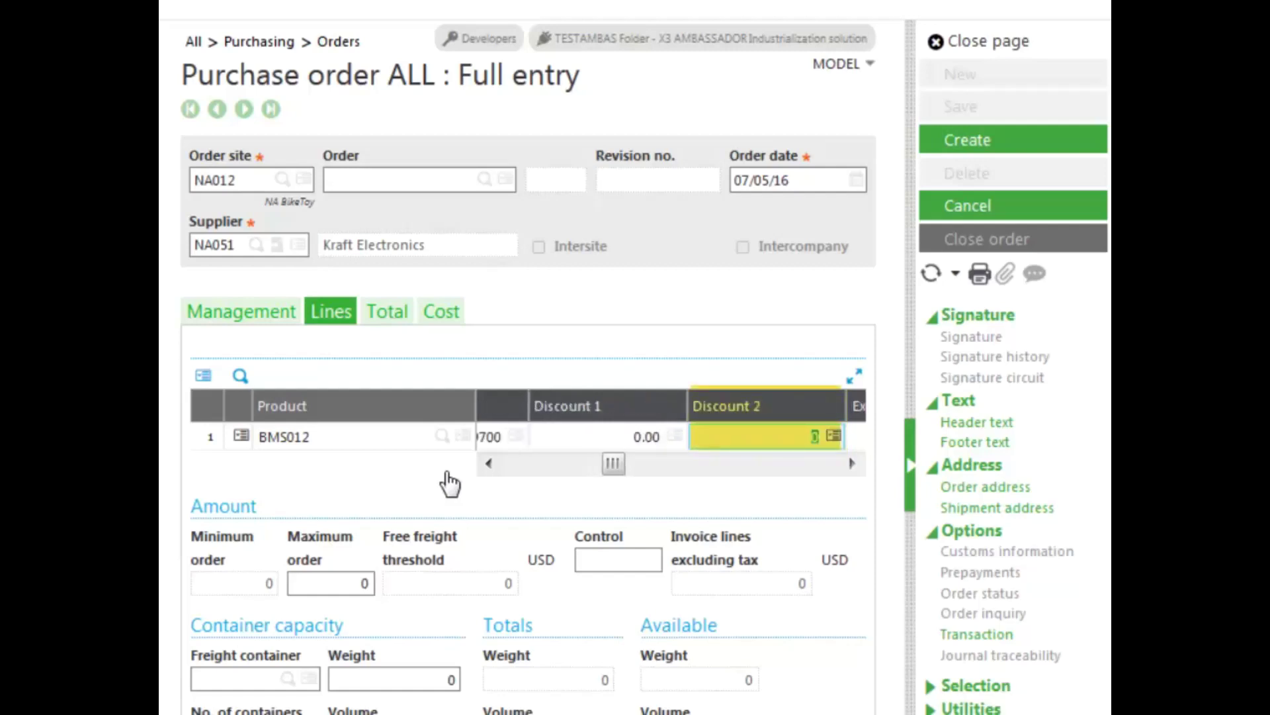
pyautogui.press('Tab')
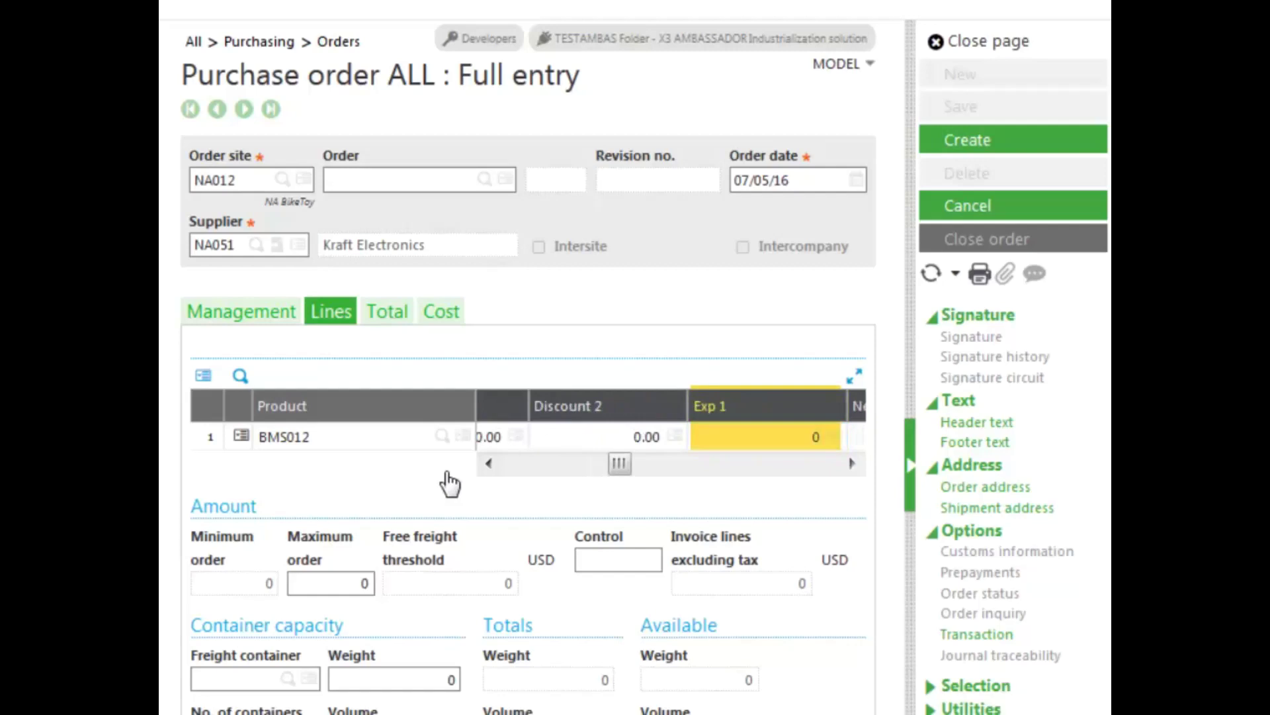
pyautogui.press('Tab')
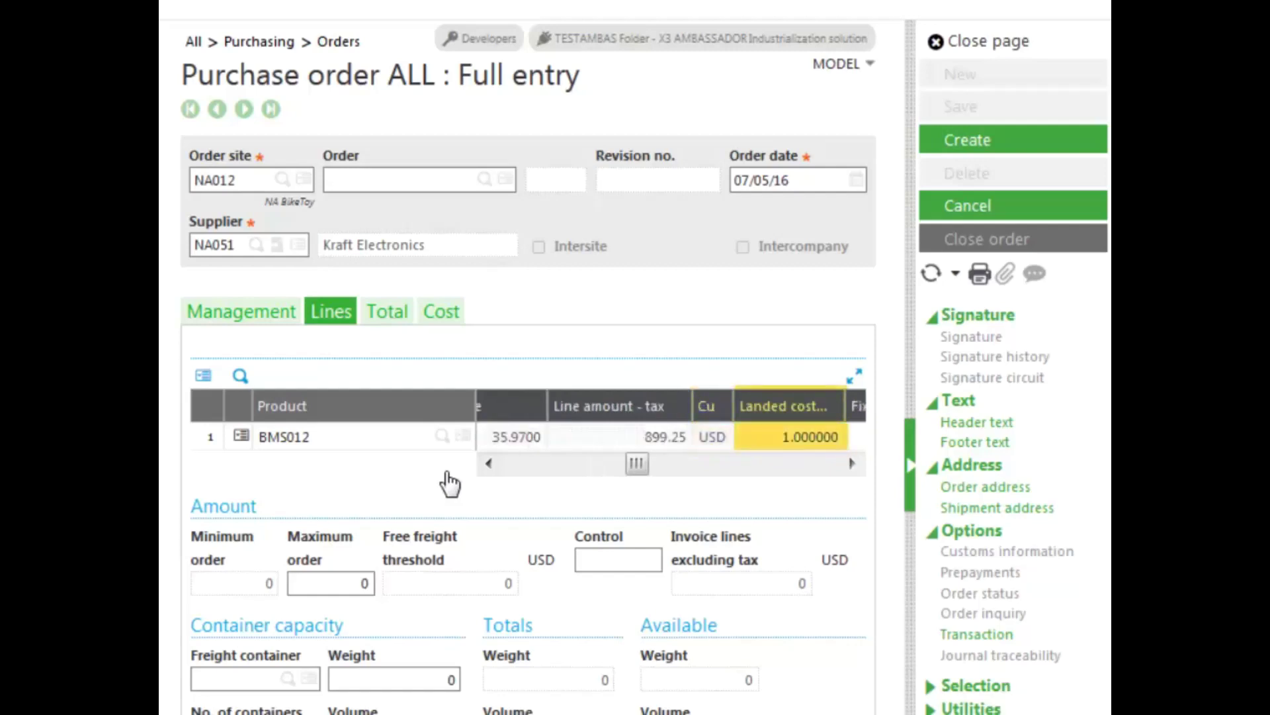
pyautogui.press('Tab')
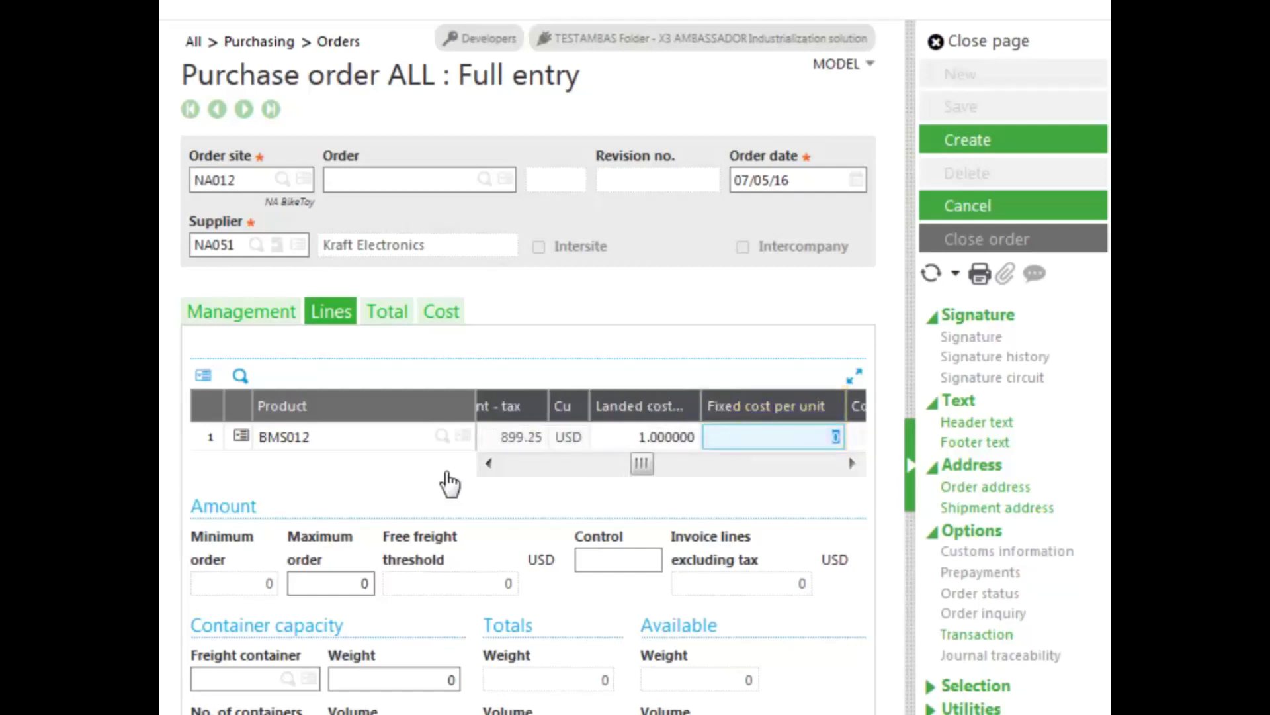
pyautogui.press('Tab')
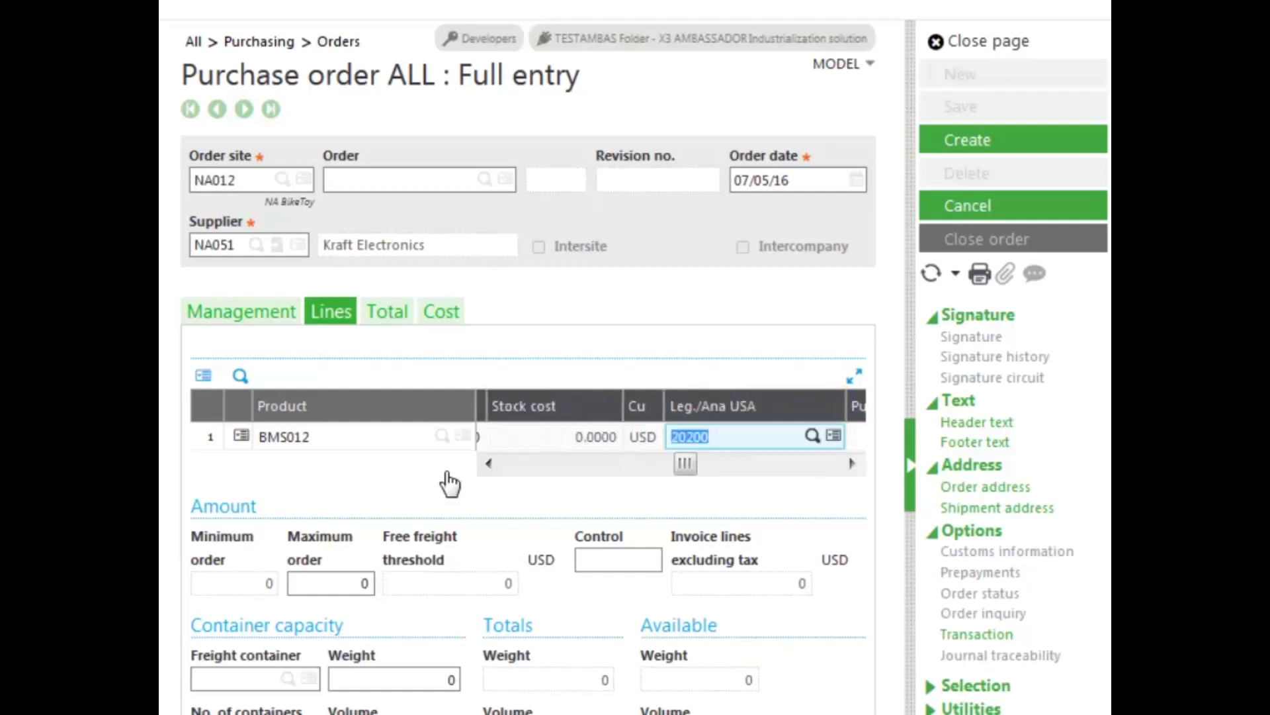
pyautogui.press('Tab')
pyautogui.press('Tab')
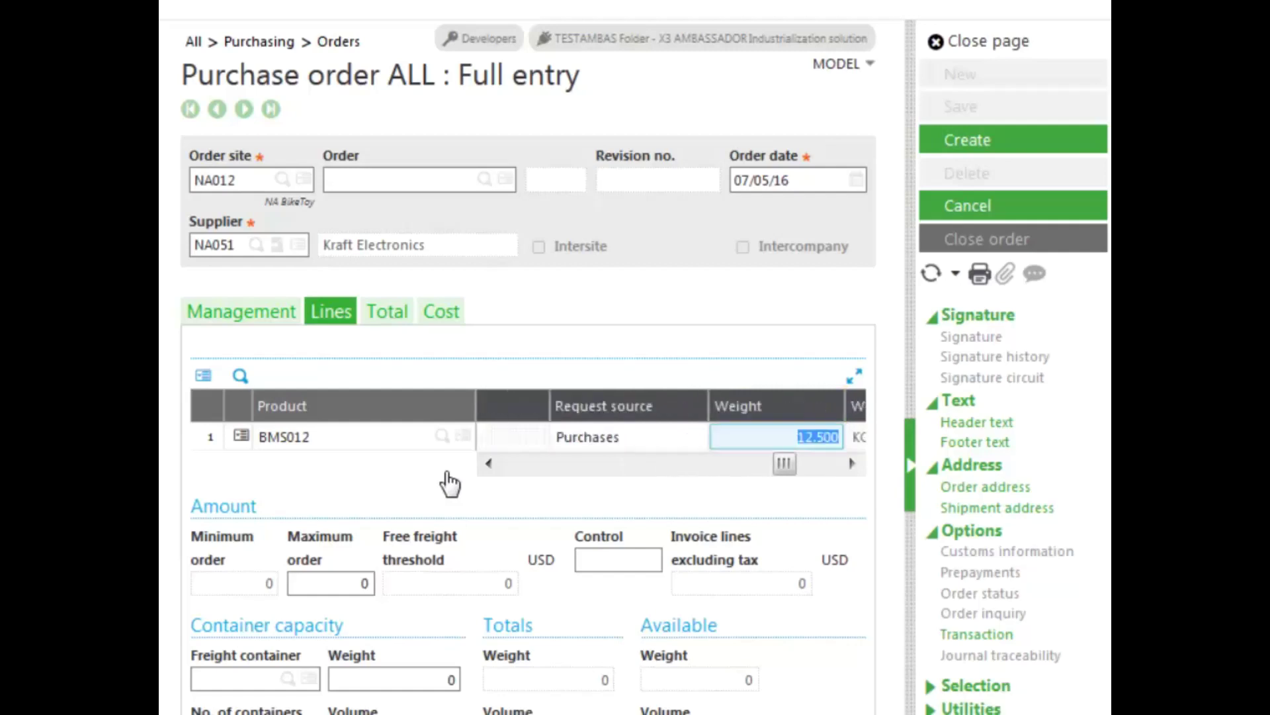
pyautogui.press('Tab')
pyautogui.press('Tab')
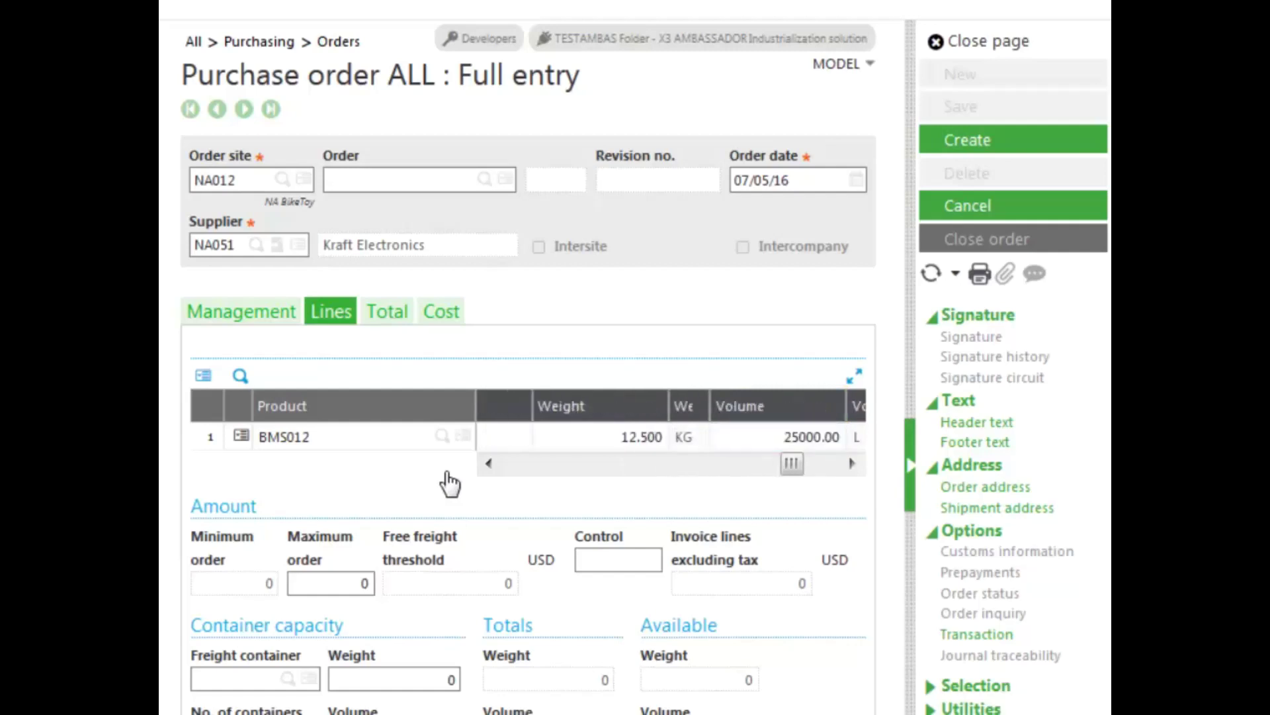
pyautogui.write('nor')
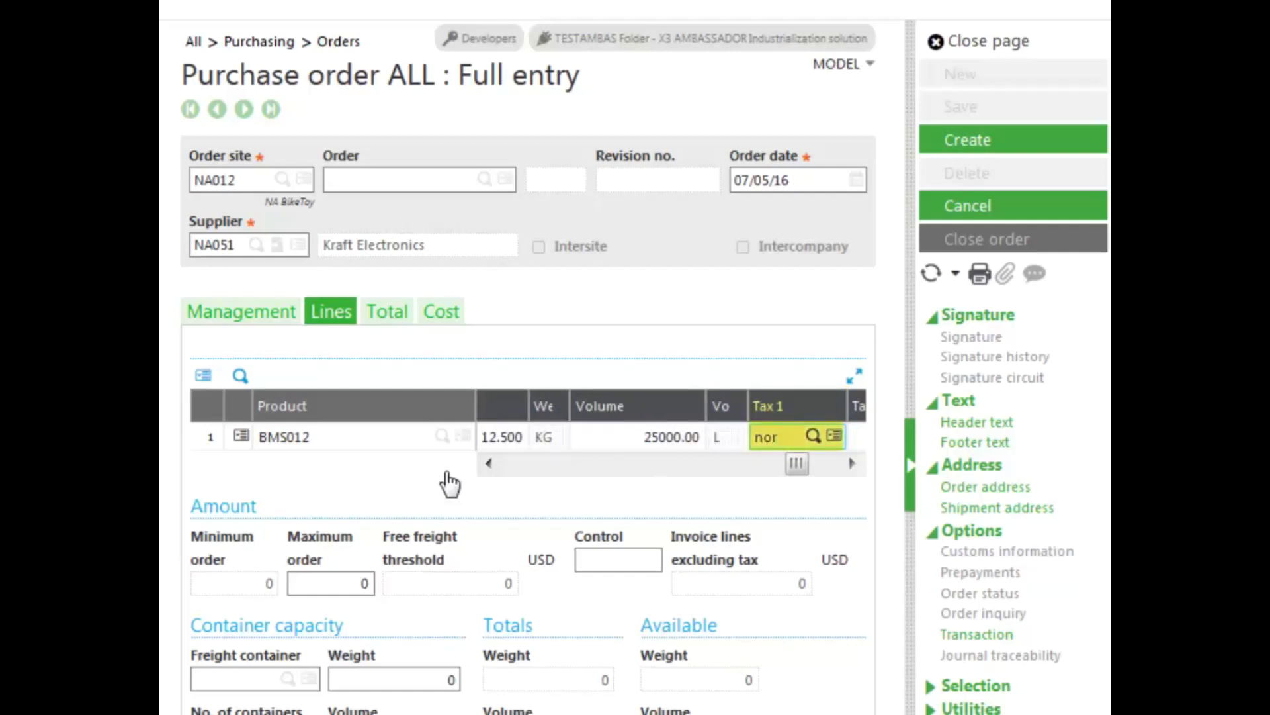
pyautogui.press('Tab')
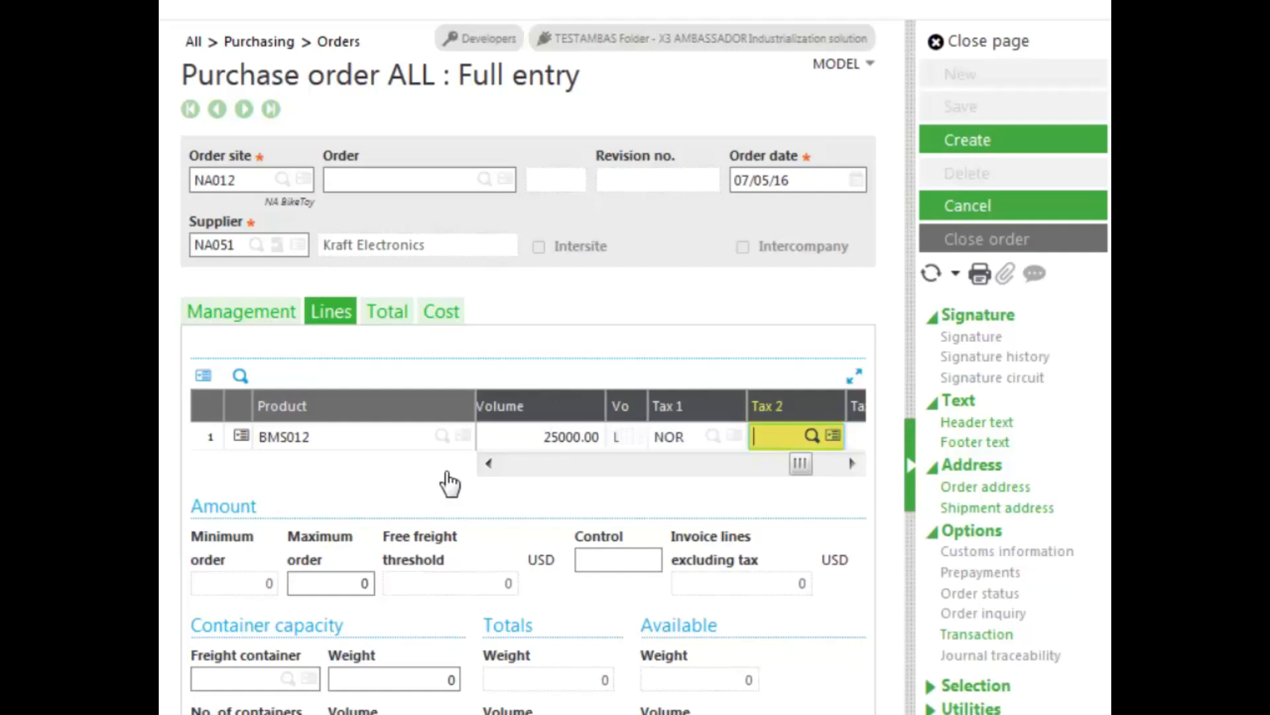
pyautogui.press('Down')
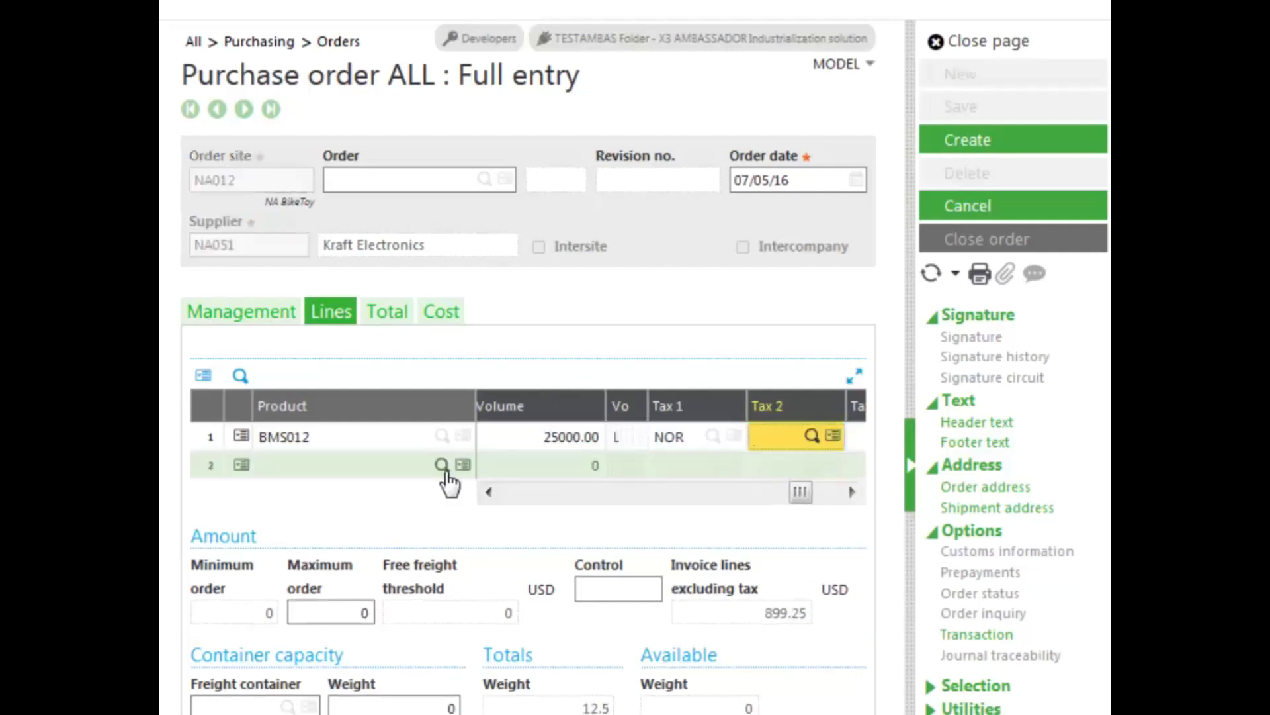
# - Search 'bike' in line 2's Product and choose COM001 Bike headlight Front
pyautogui.click(283, 470)
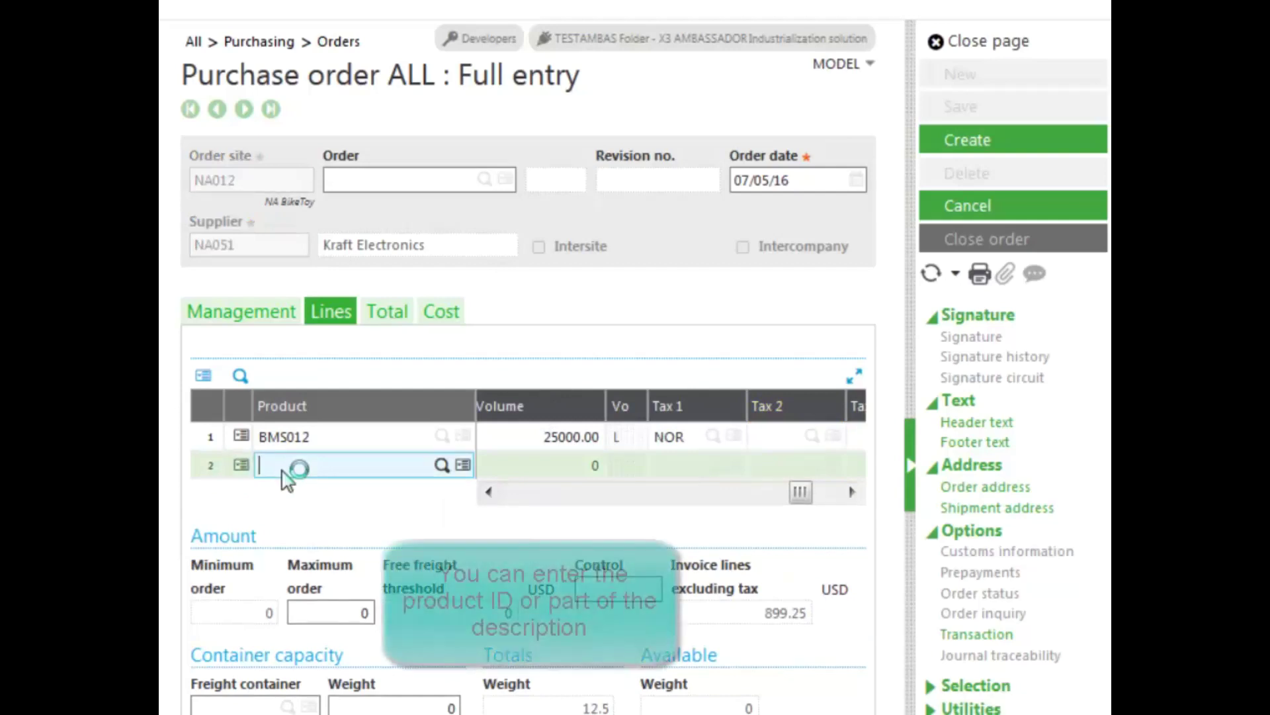
pyautogui.write('bike')
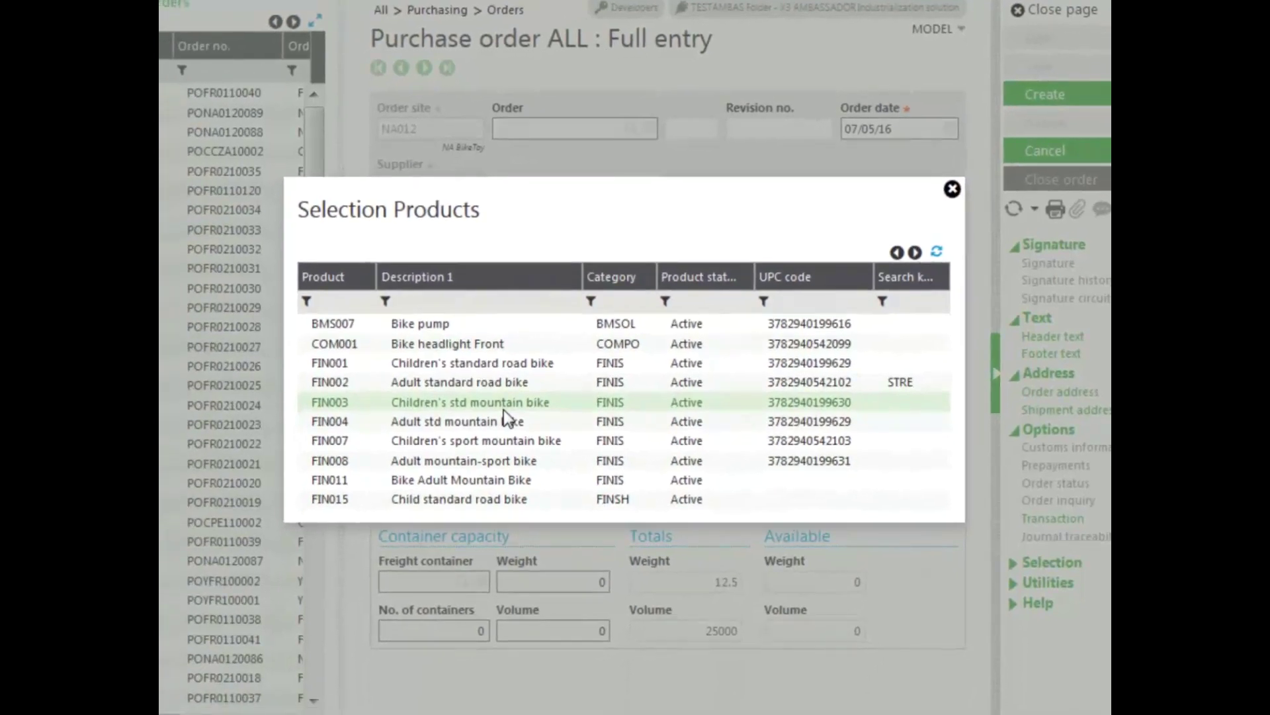
pyautogui.click(443, 344)
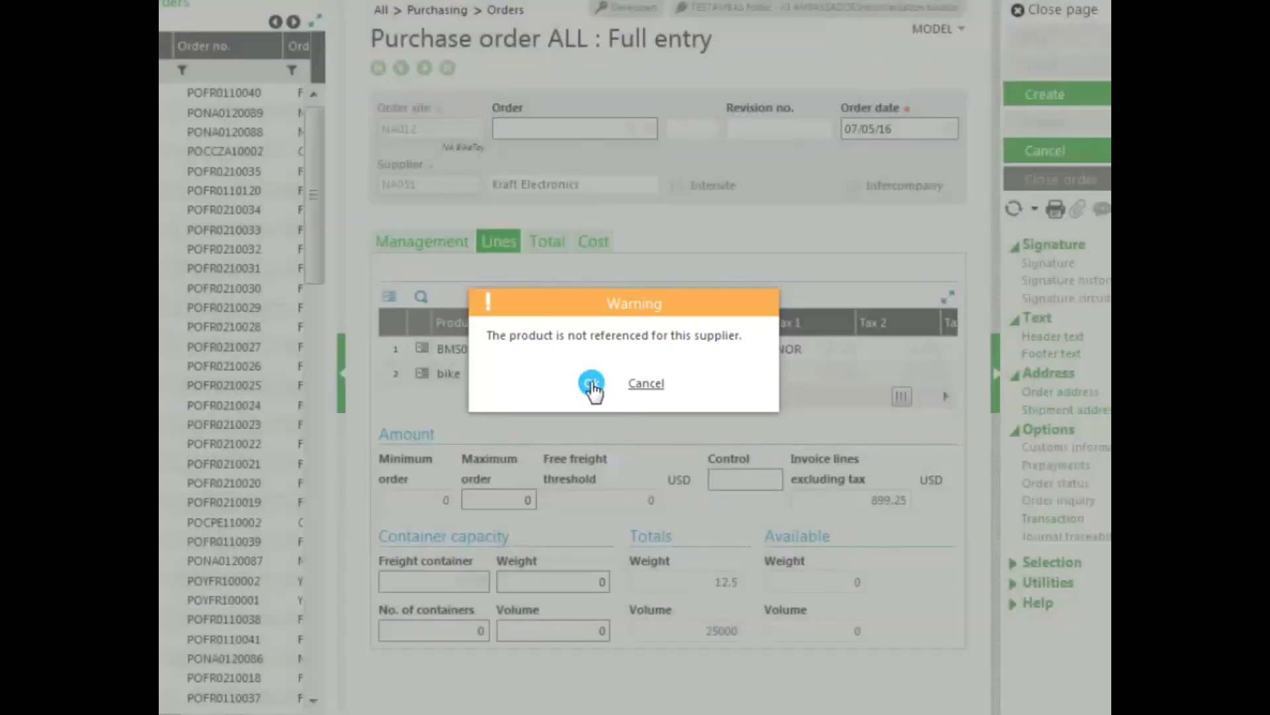
# - Acknowledge the not-referenced warning, order 10 of COM001, and create the purchase order
pyautogui.click(591, 384)
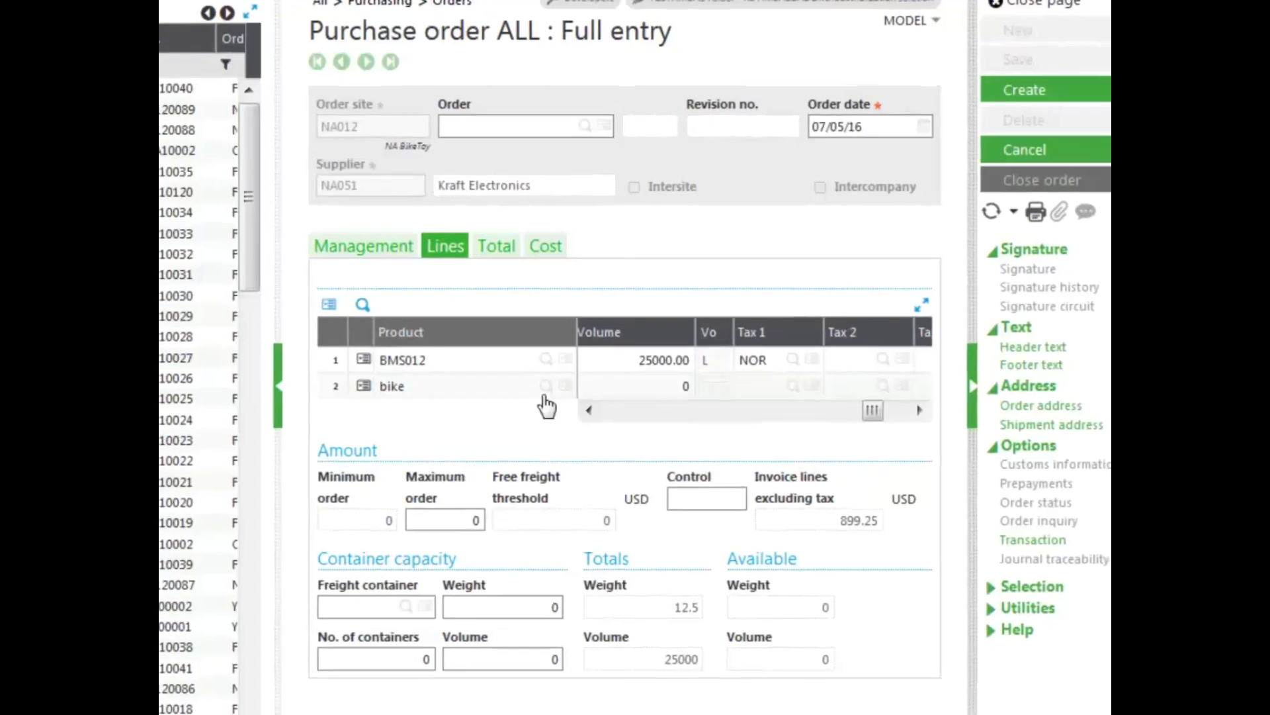
pyautogui.press('Tab')
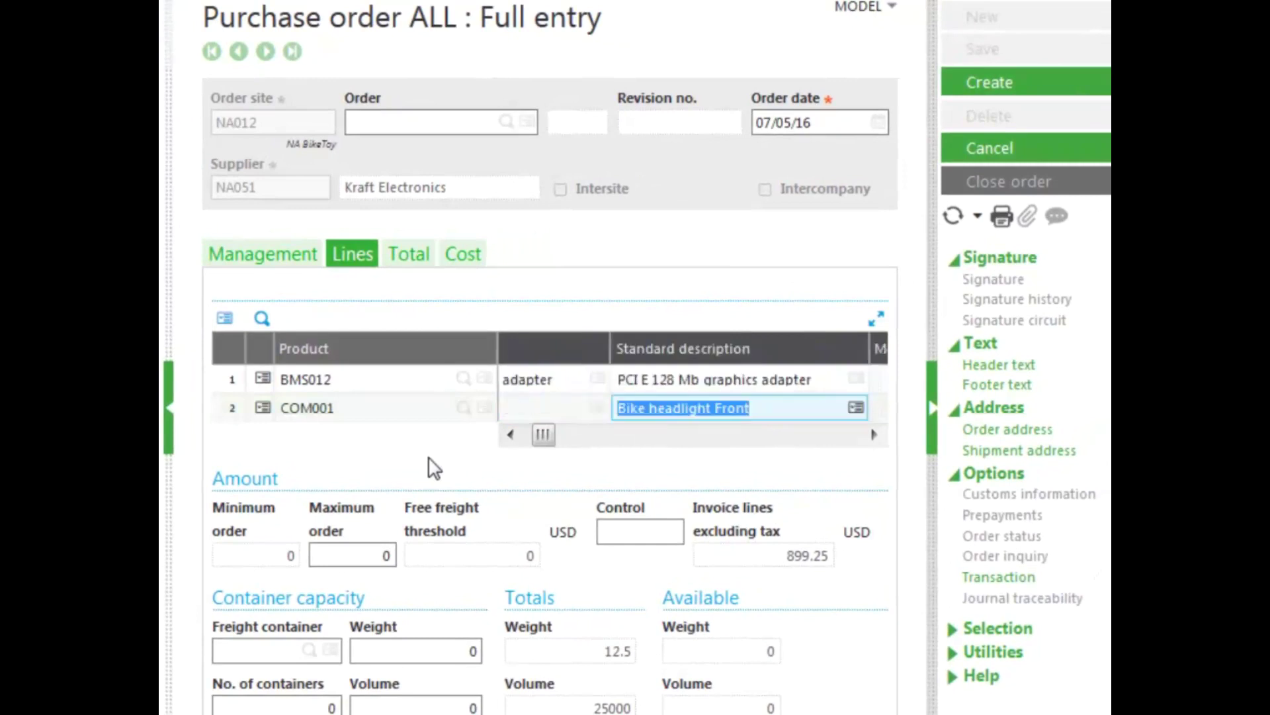
pyautogui.press('Tab')
pyautogui.press('Tab')
pyautogui.press('Tab')
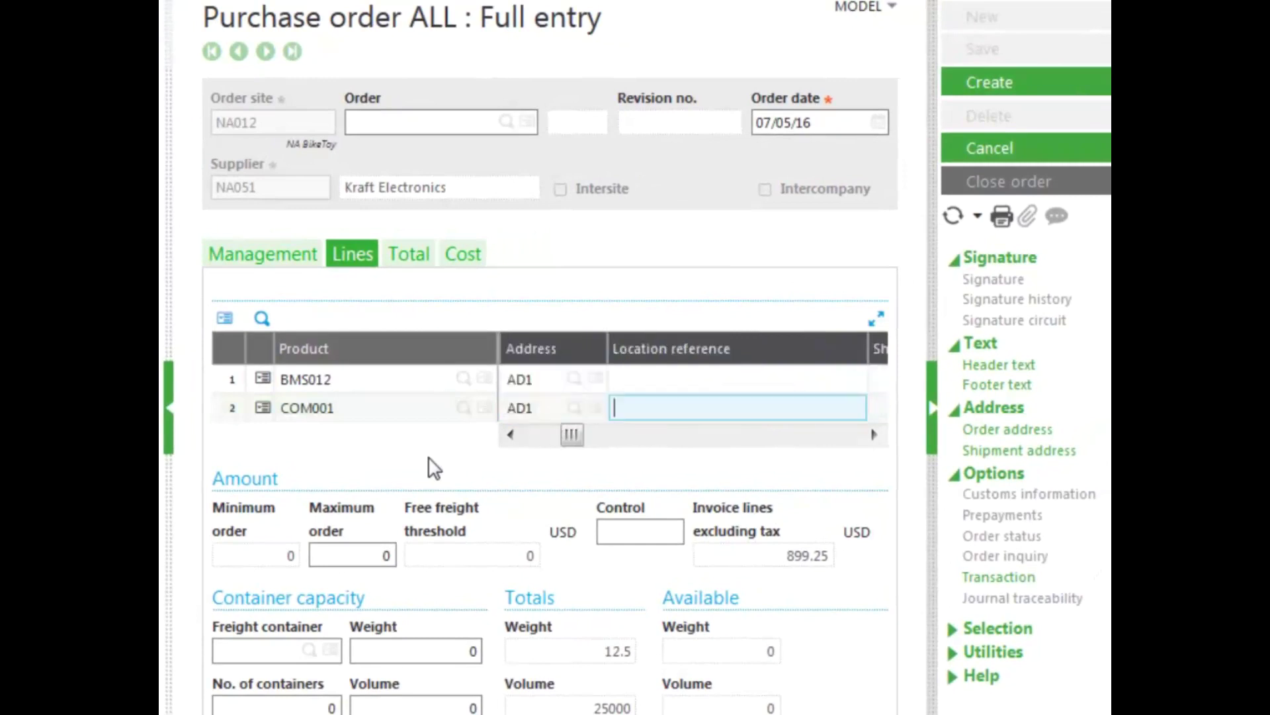
pyautogui.press('Tab')
pyautogui.write('10')
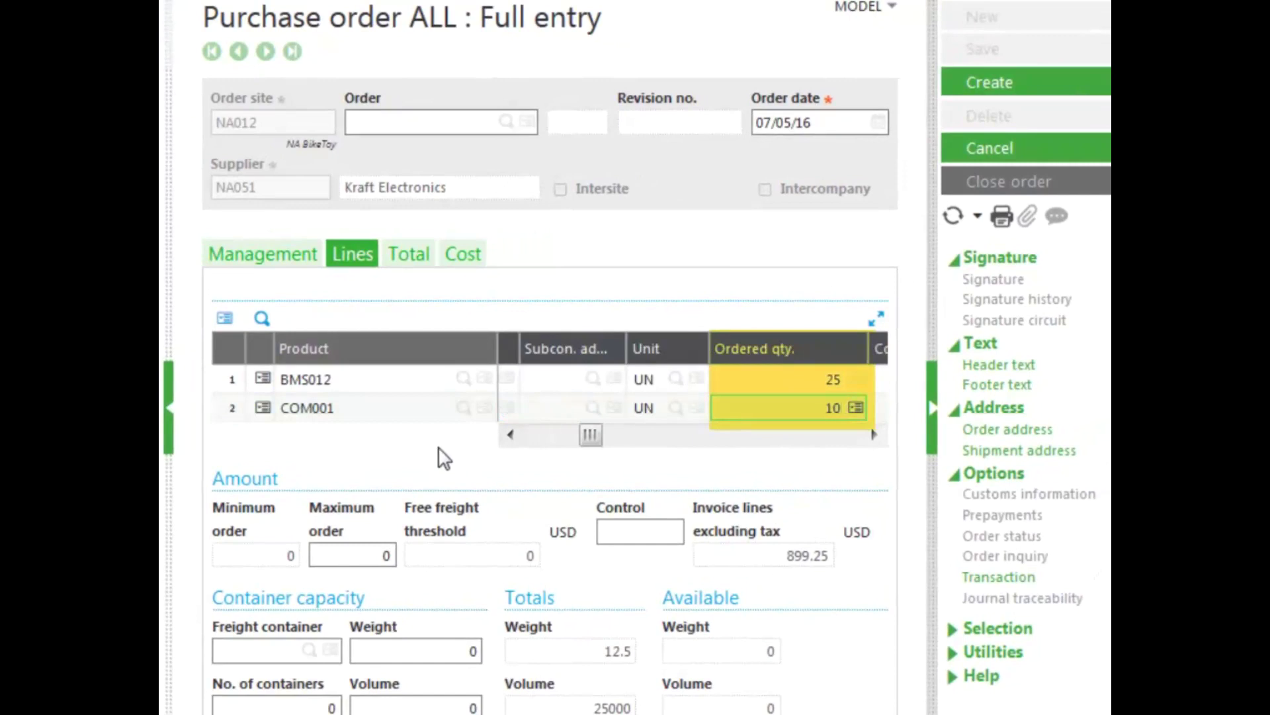
pyautogui.click(1001, 86)
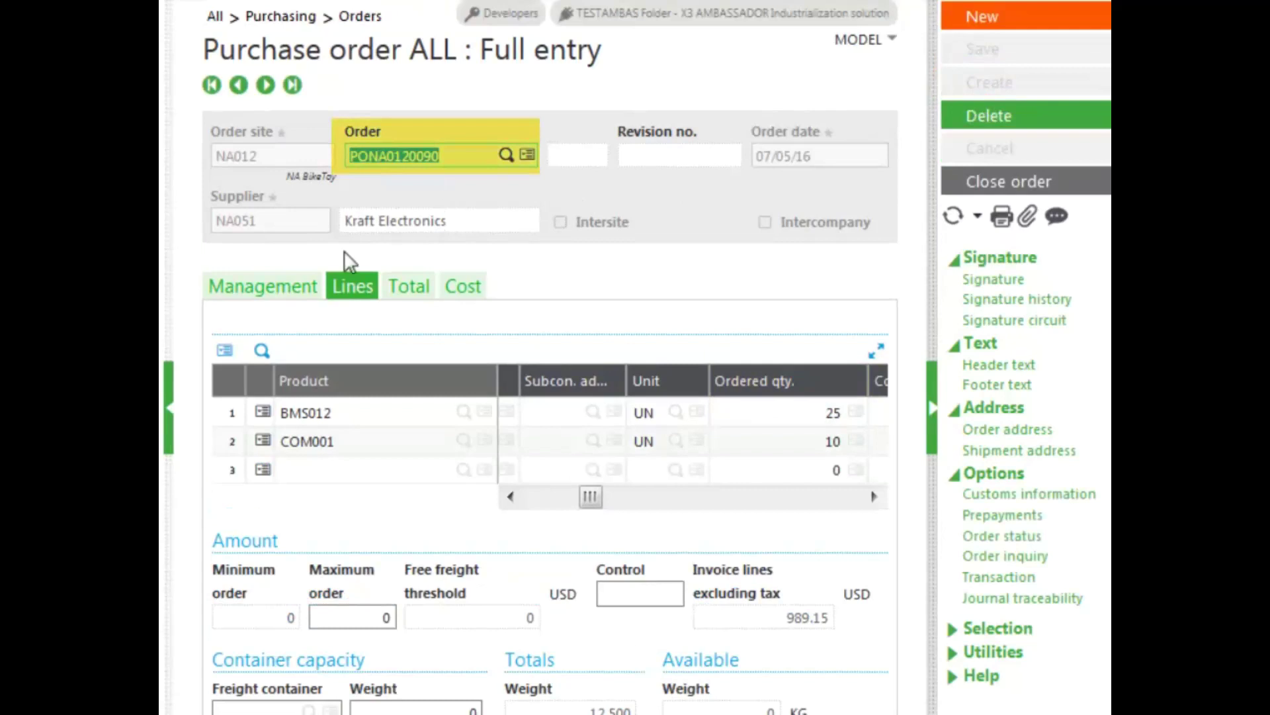
pyautogui.click(285, 291)
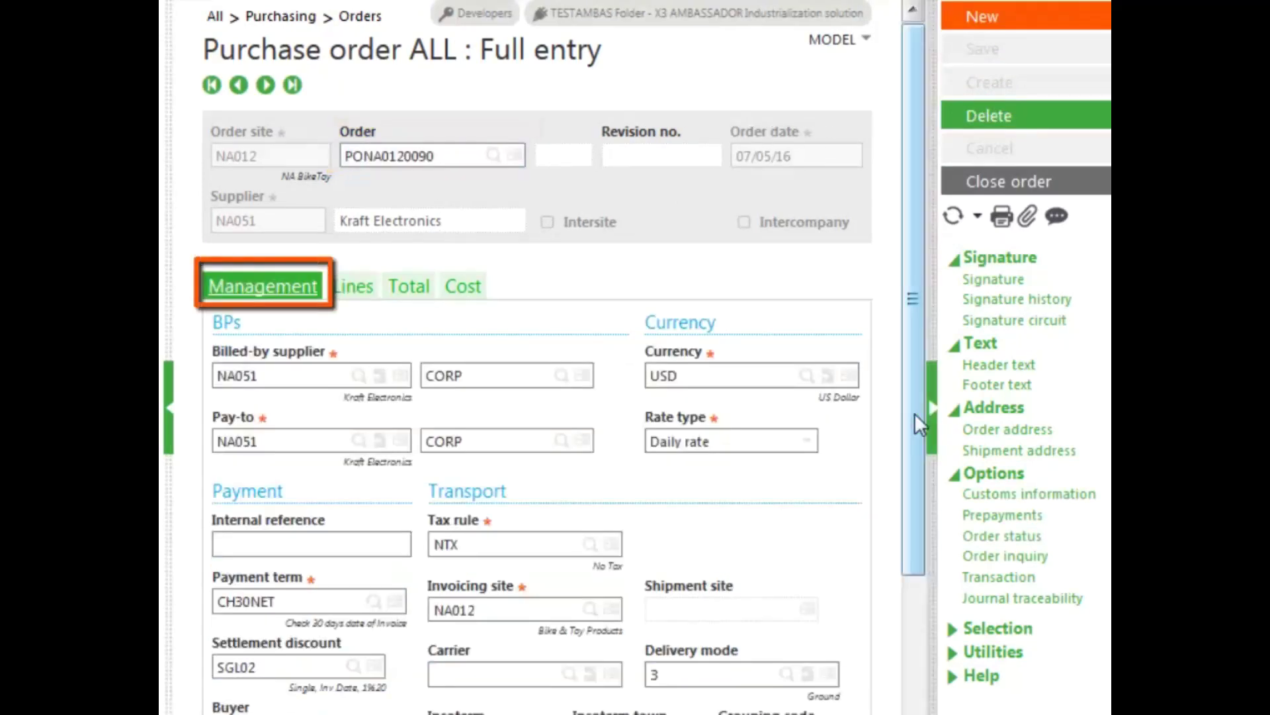
pyautogui.scroll(-7, 913, 413)
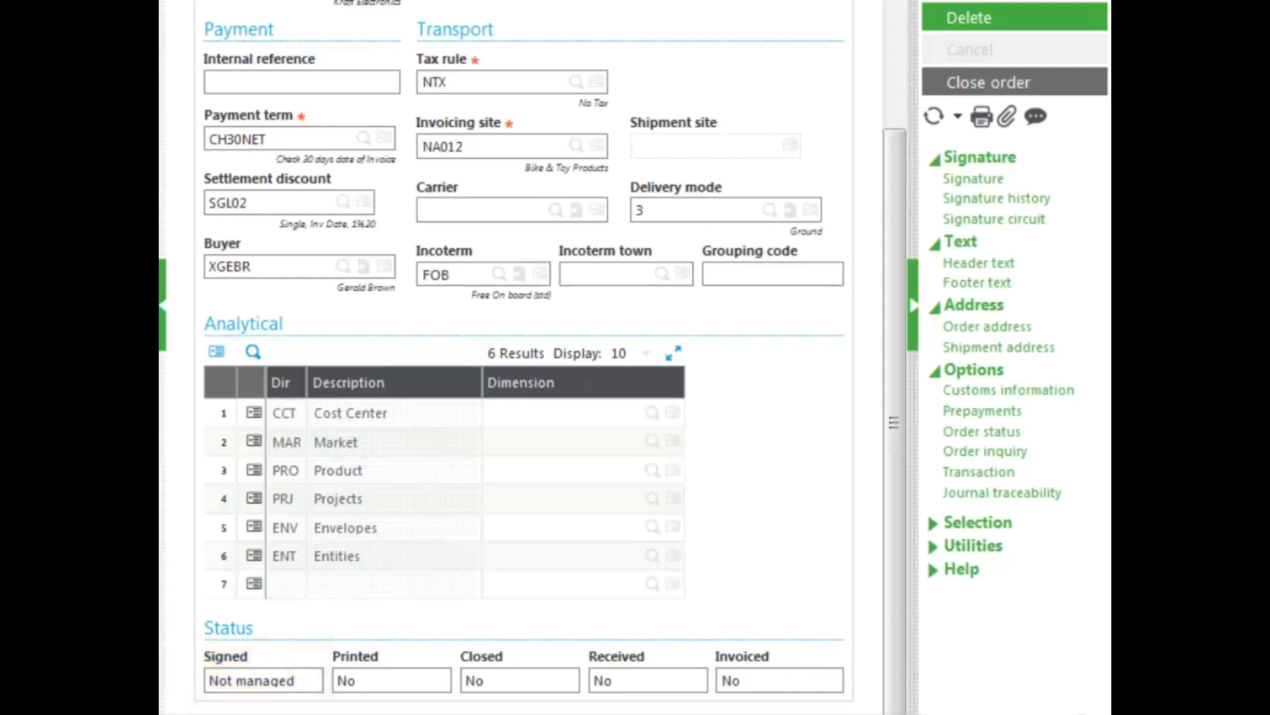
pyautogui.moveTo(900, 184); pyautogui.dragTo(903, 57)
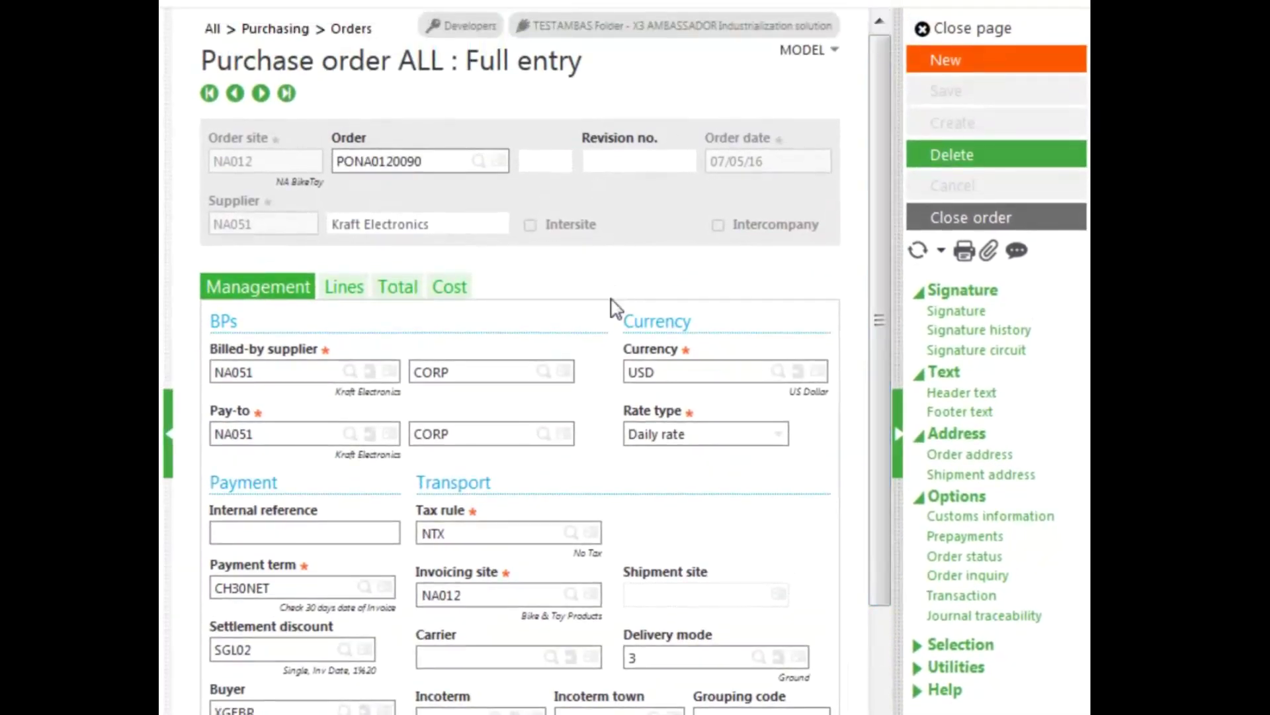
pyautogui.click(343, 290)
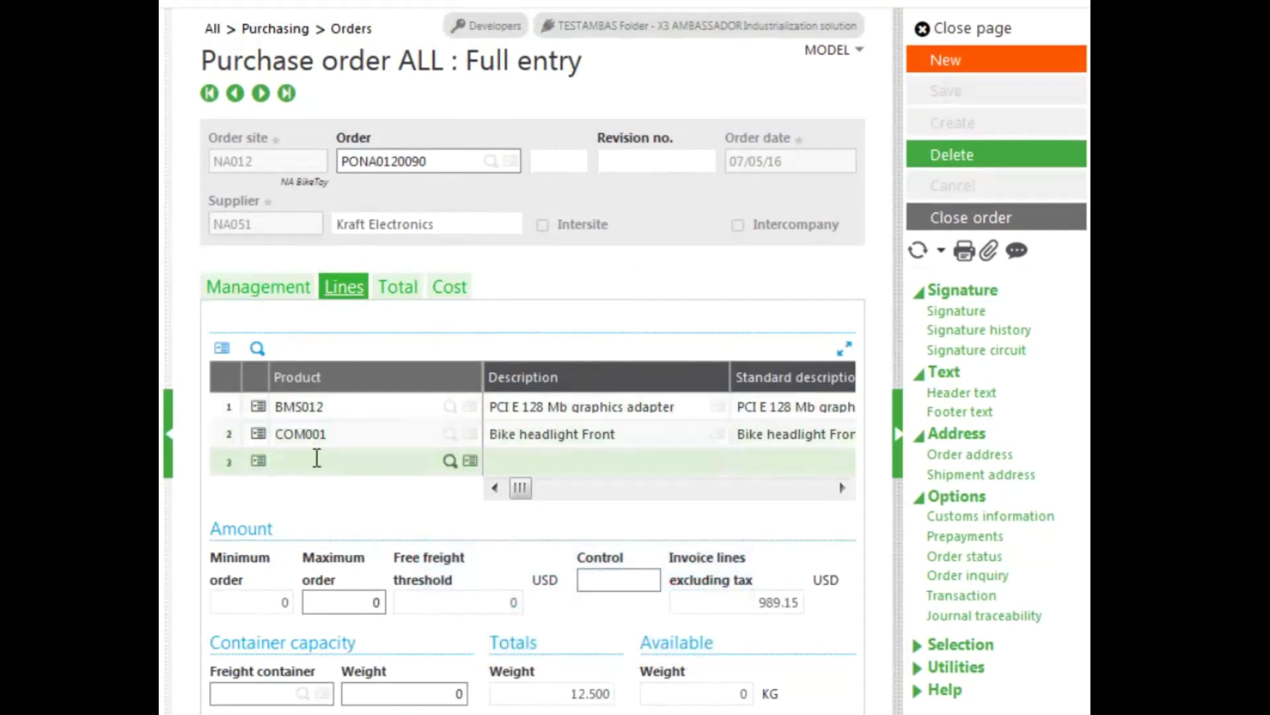
# - Close the COM001 line despite nothing received, then save order PONA0120090
pyautogui.click(259, 438)
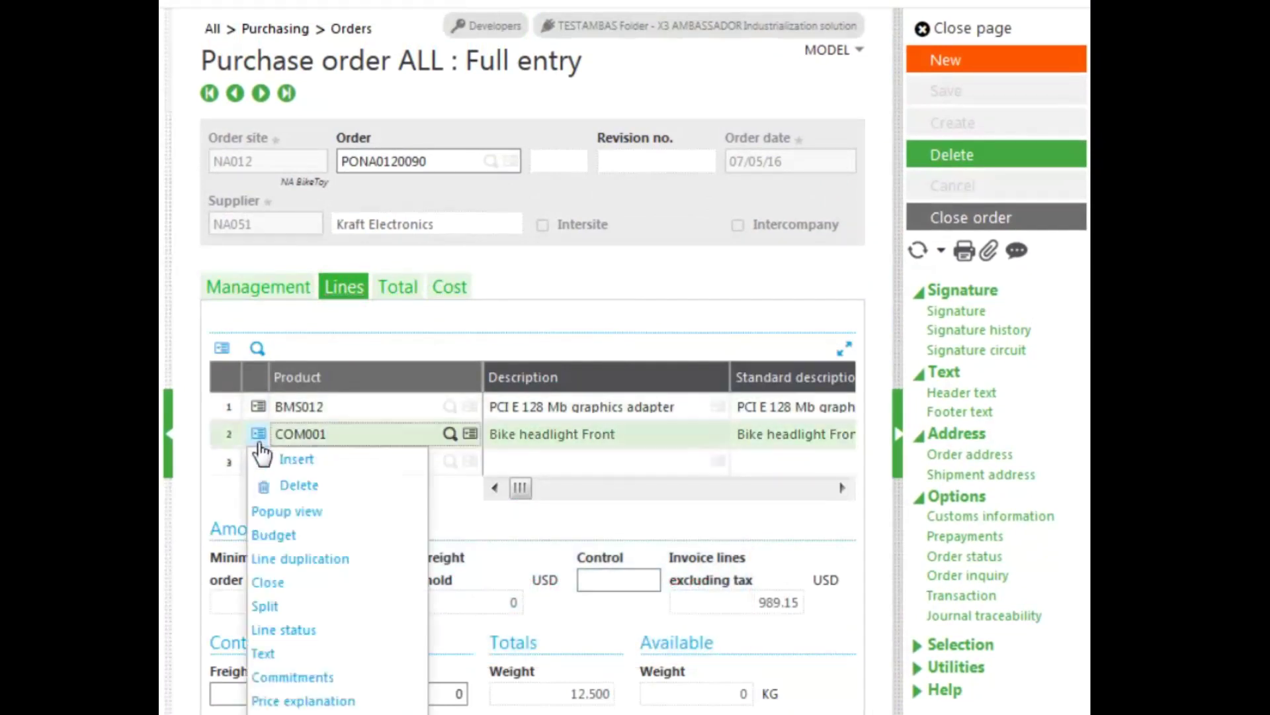
pyautogui.click(296, 583)
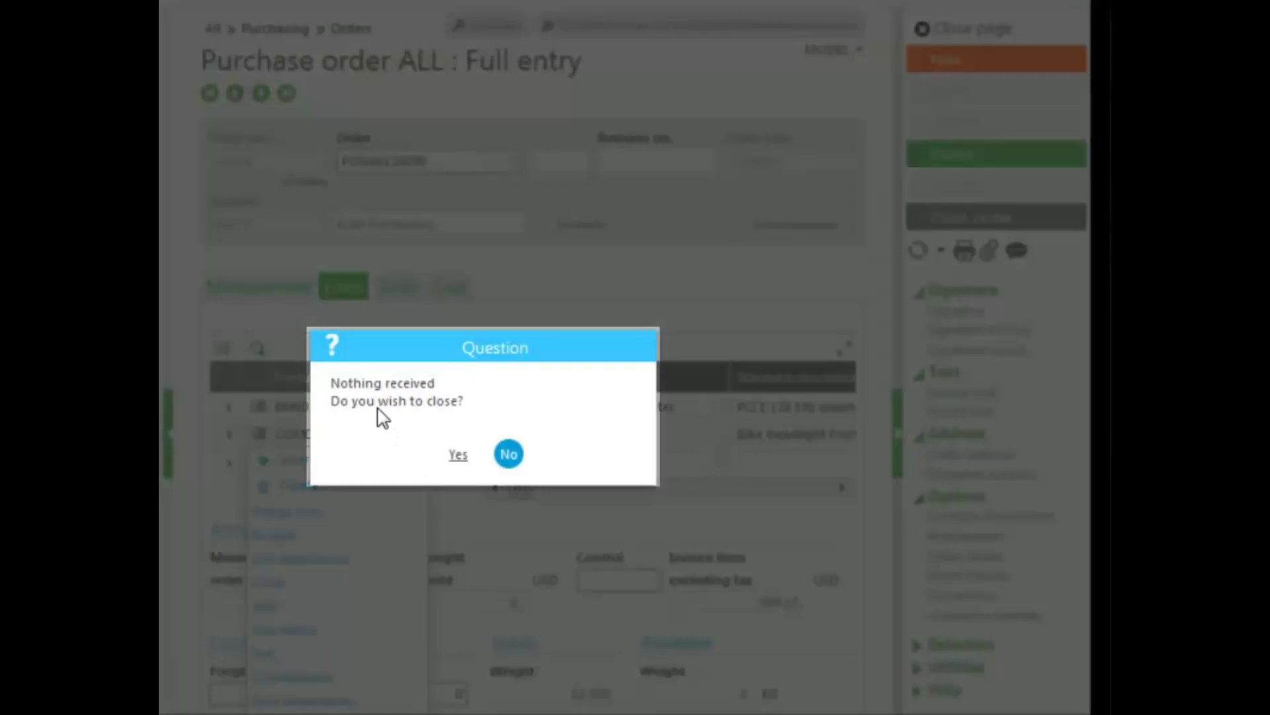
pyautogui.click(459, 454)
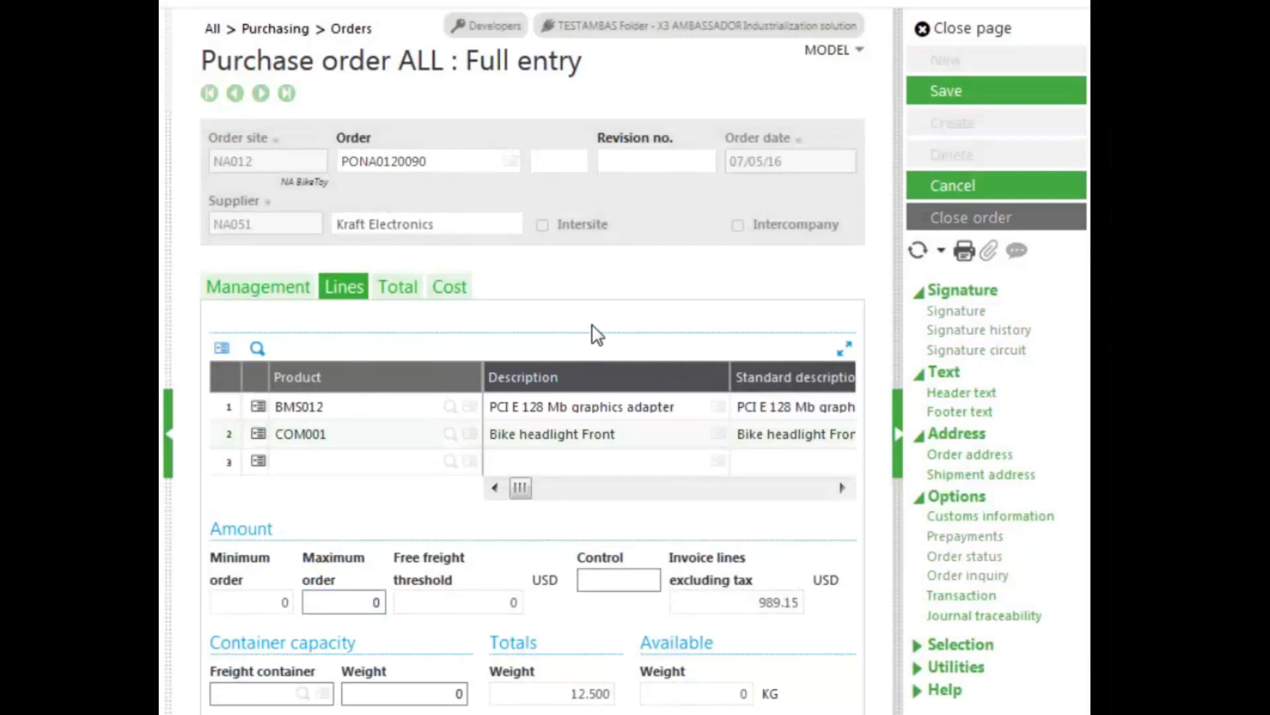
pyautogui.click(938, 94)
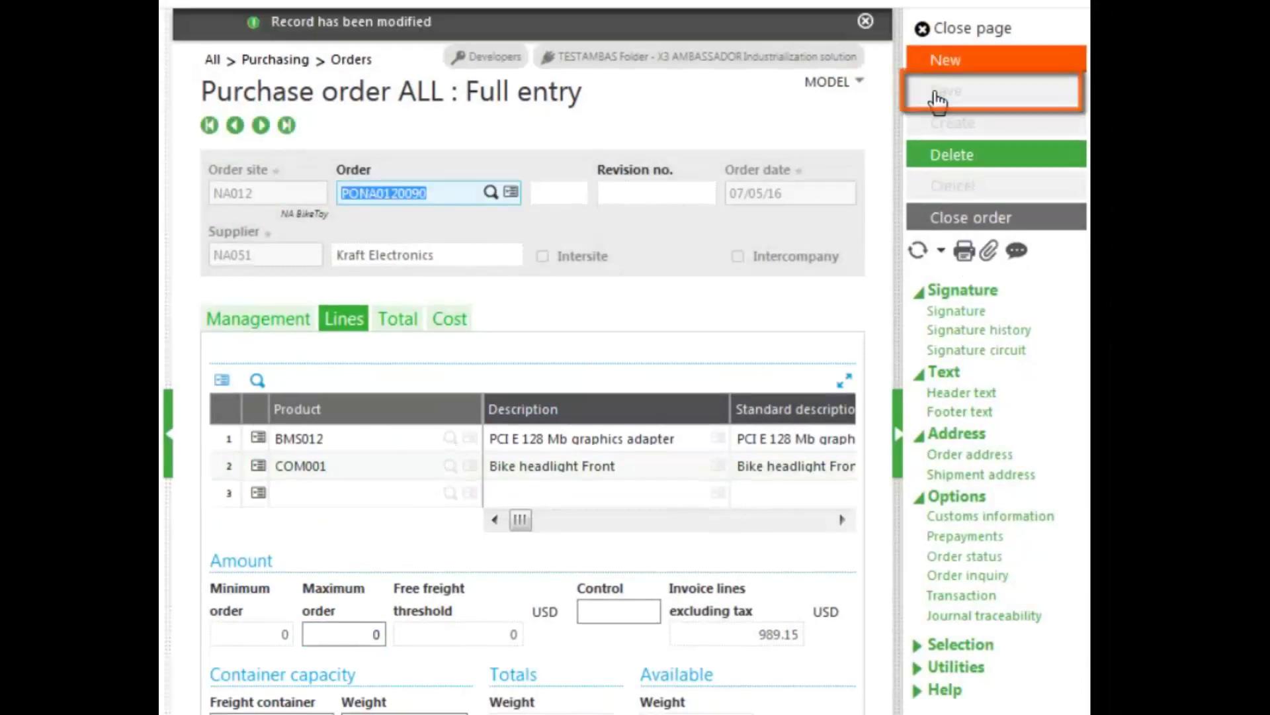
# - Print the current order record using the BONCDE2 purchase order report
pyautogui.click(960, 257)
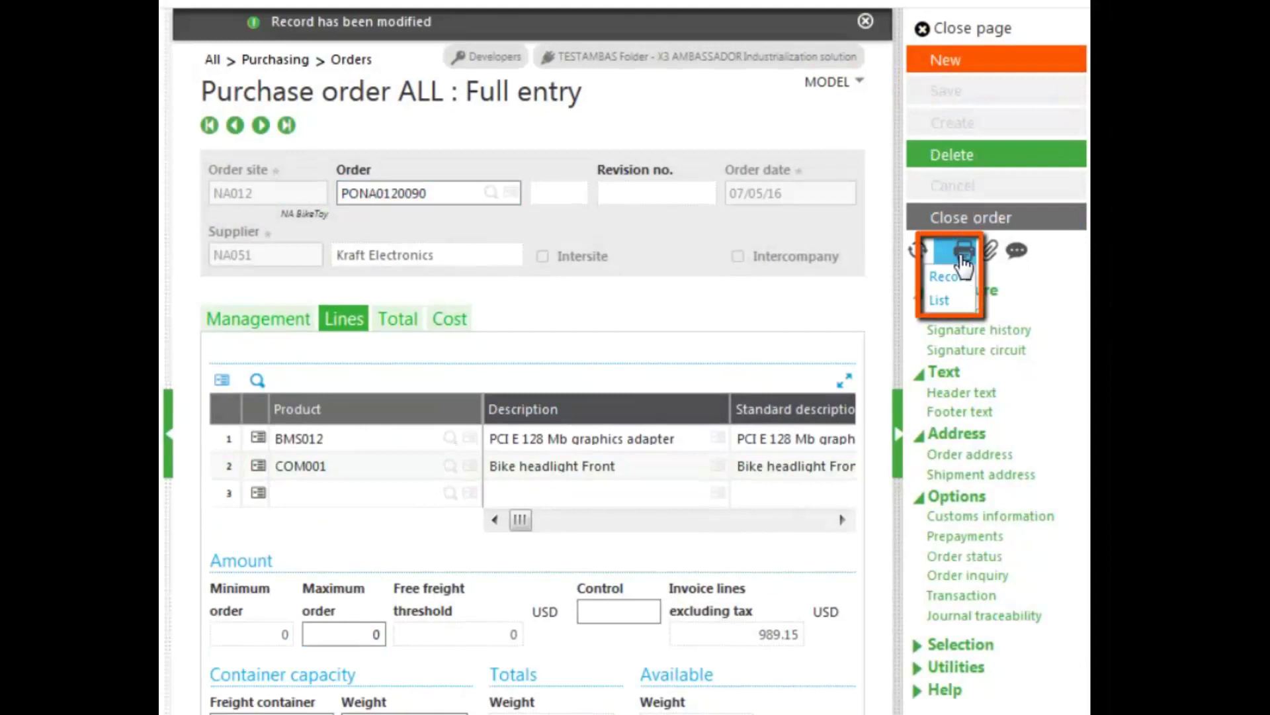
pyautogui.click(941, 278)
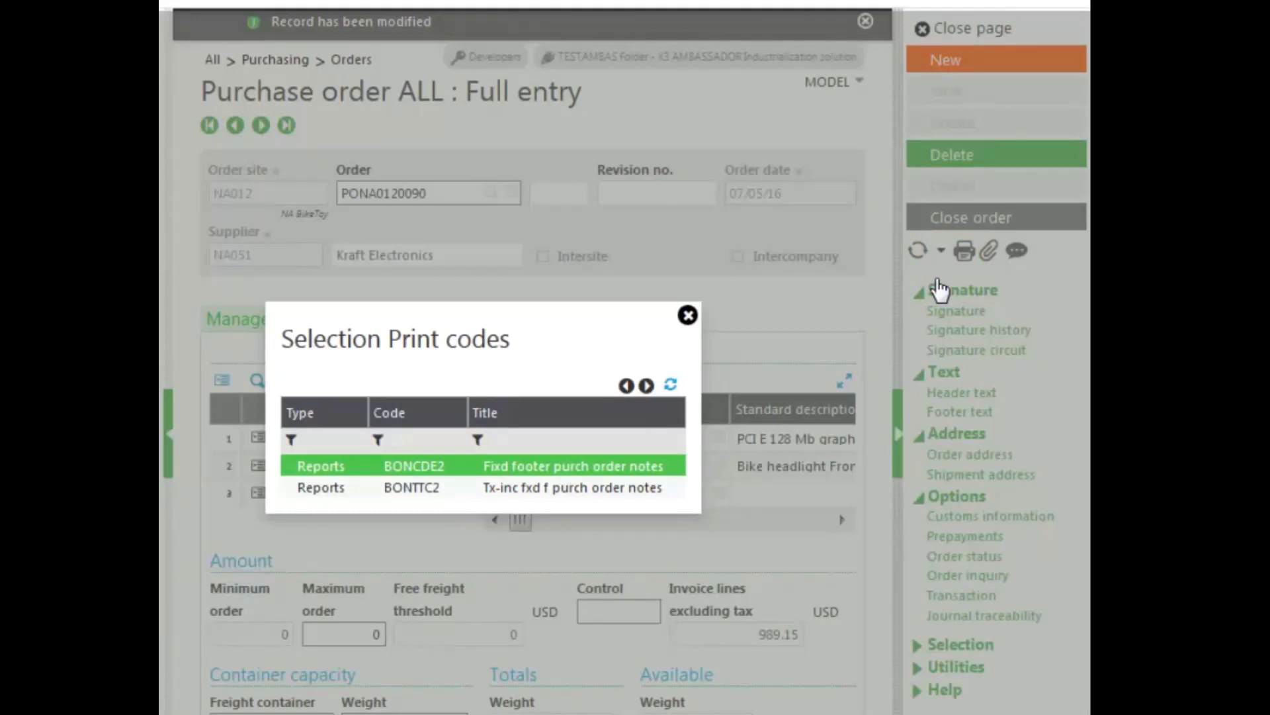
pyautogui.click(549, 472)
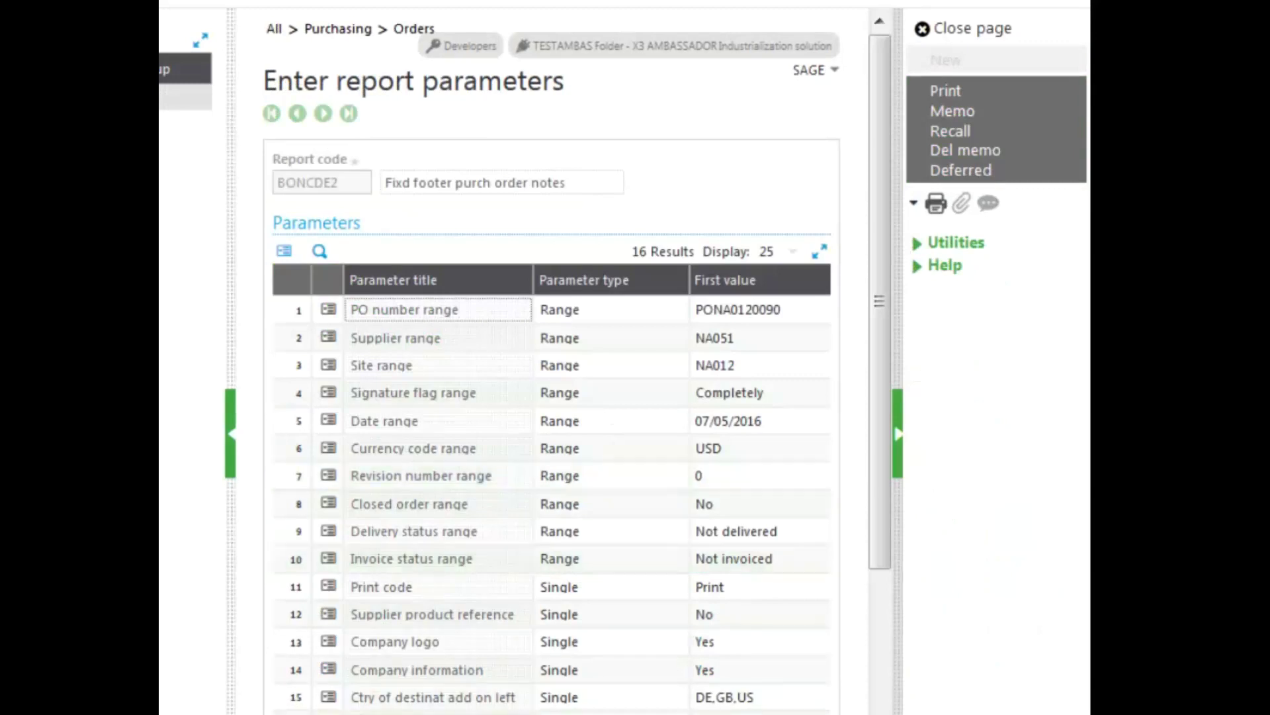
pyautogui.click(952, 91)
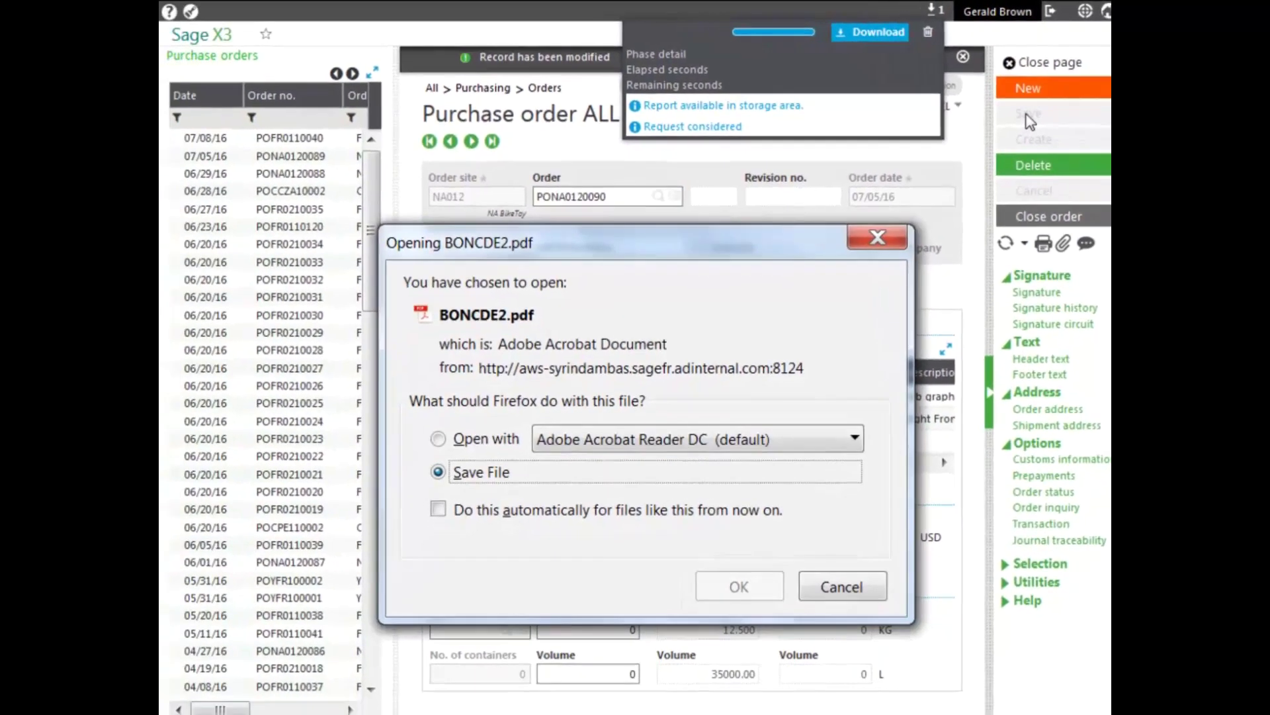
# - Open BONCDE2.pdf in Adobe Acrobat Reader, review it, then close the viewer
pyautogui.click(438, 438)
pyautogui.click(732, 587)
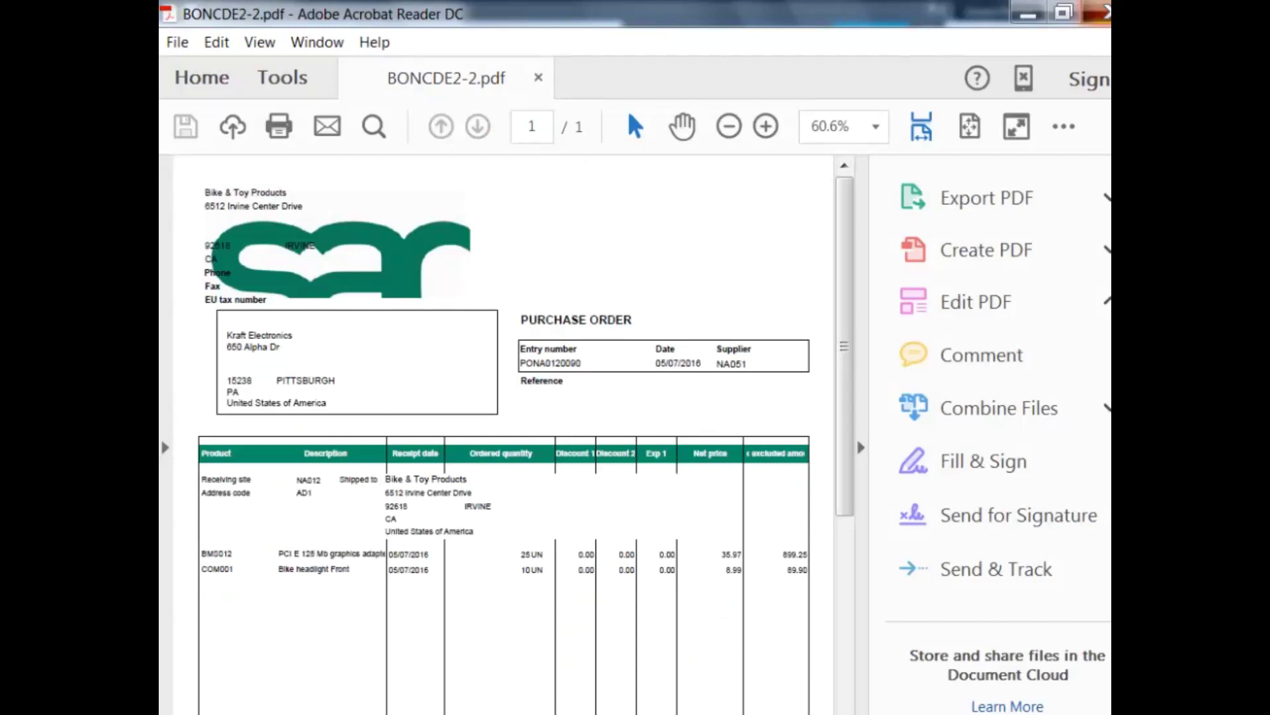
pyautogui.hotkey('alt', 'F4')
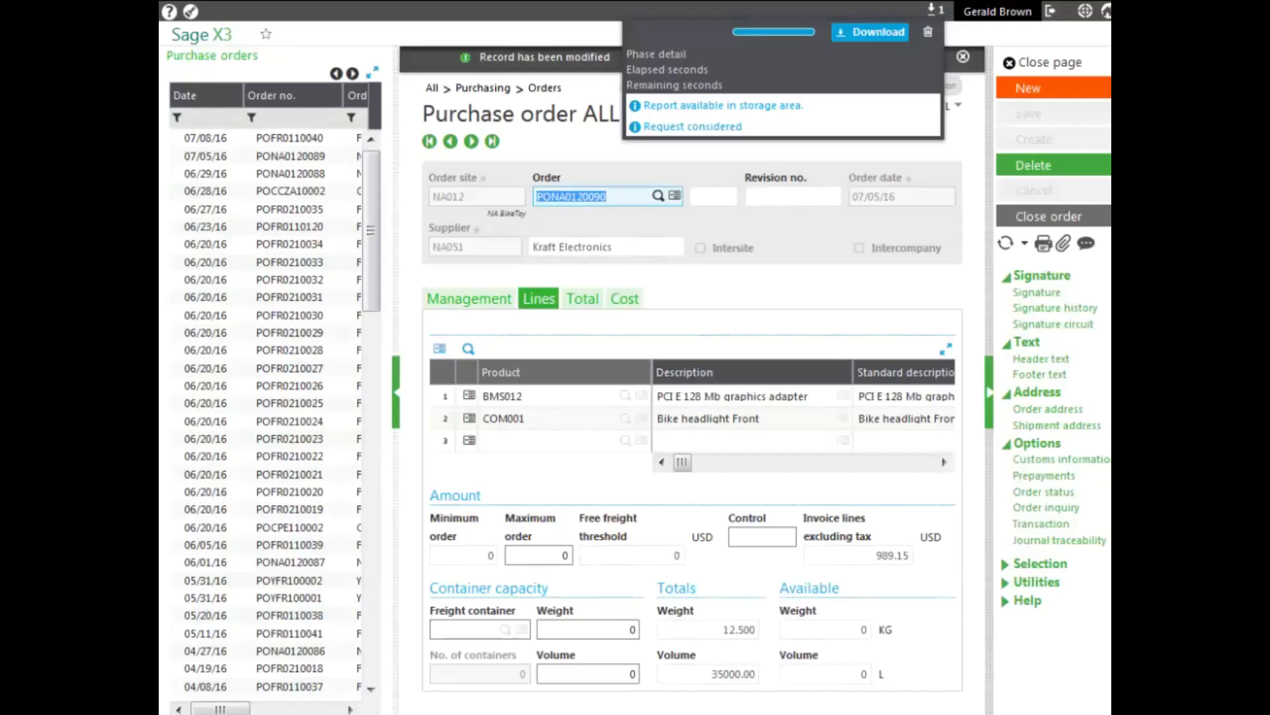